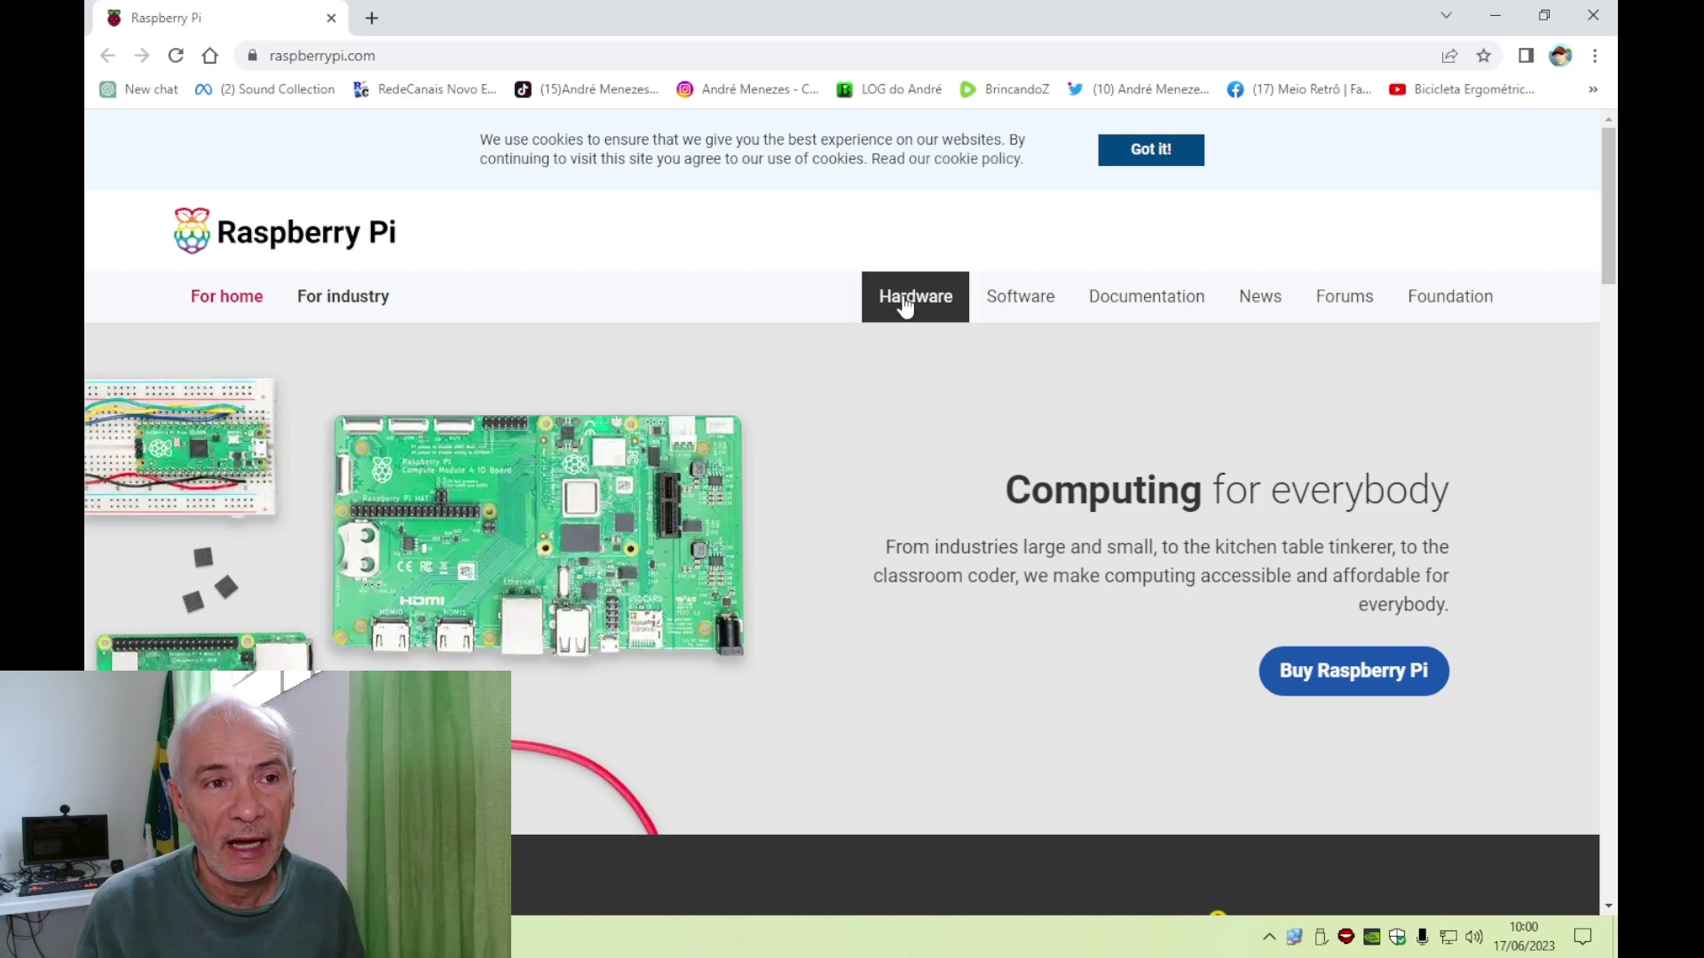
- Open the Raspberry Pi hardware products page and examine the available computers and microcontrollers
{"action": "left_click", "coordinate": [905, 300]}
{"action": "scroll", "coordinate": [921, 429], "scroll_direction": "down", "scroll_amount": 10}
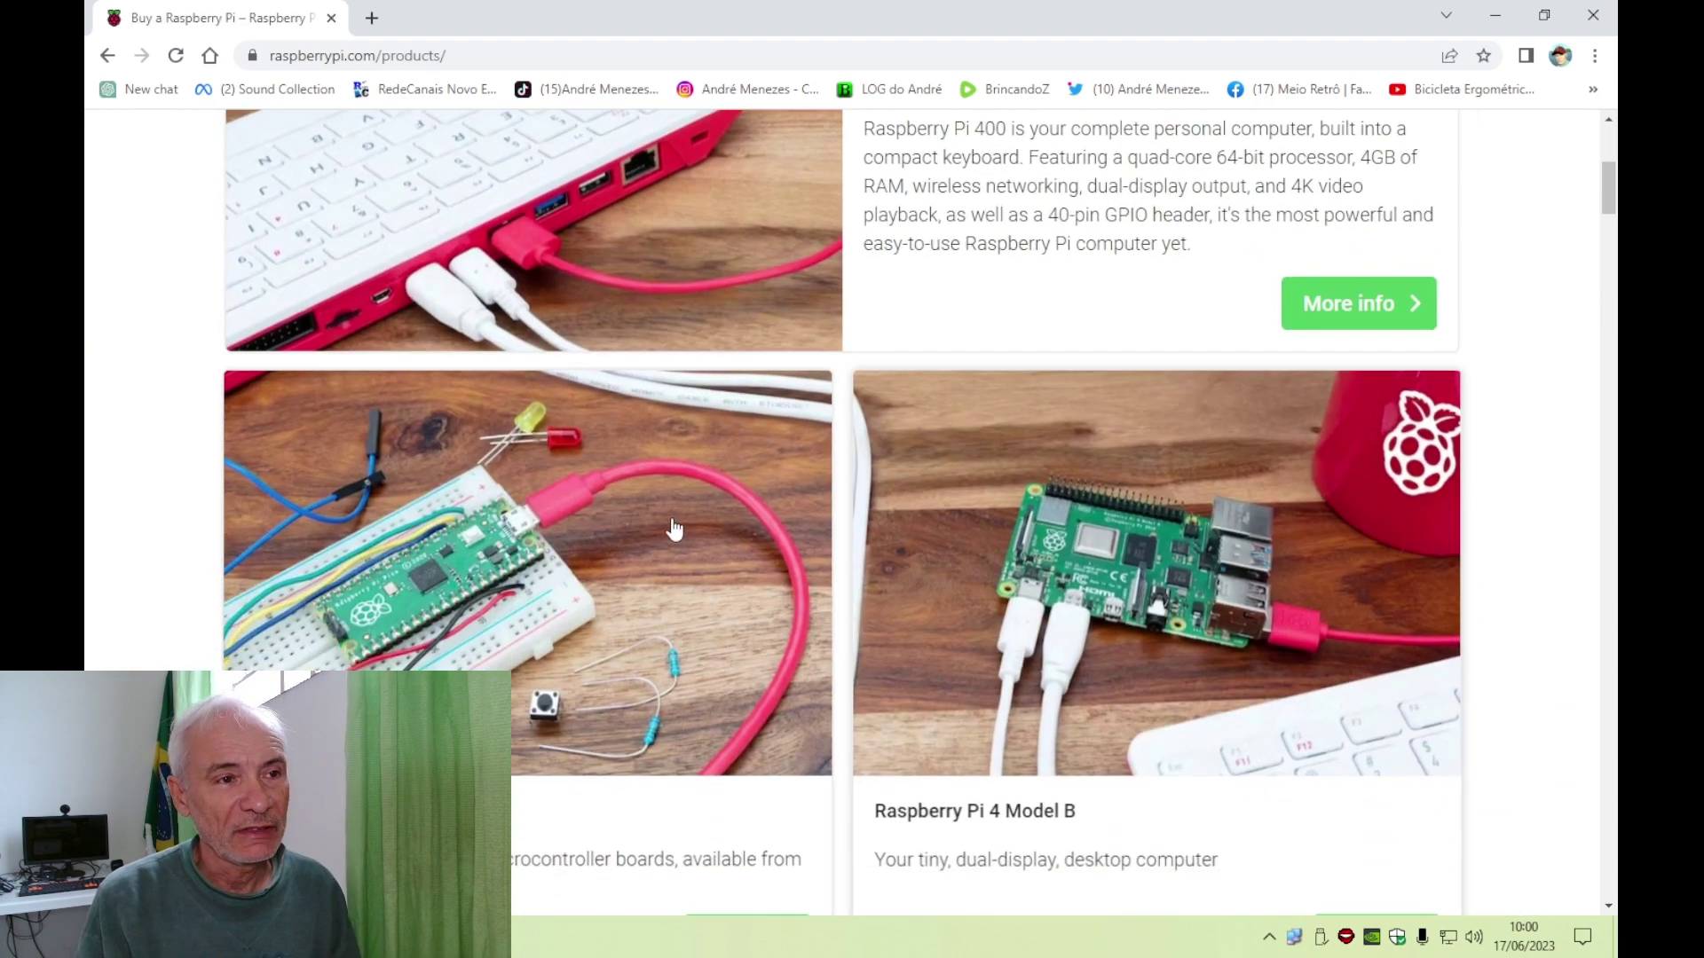
{"action": "scroll", "coordinate": [712, 550], "scroll_direction": "down", "scroll_amount": 3}
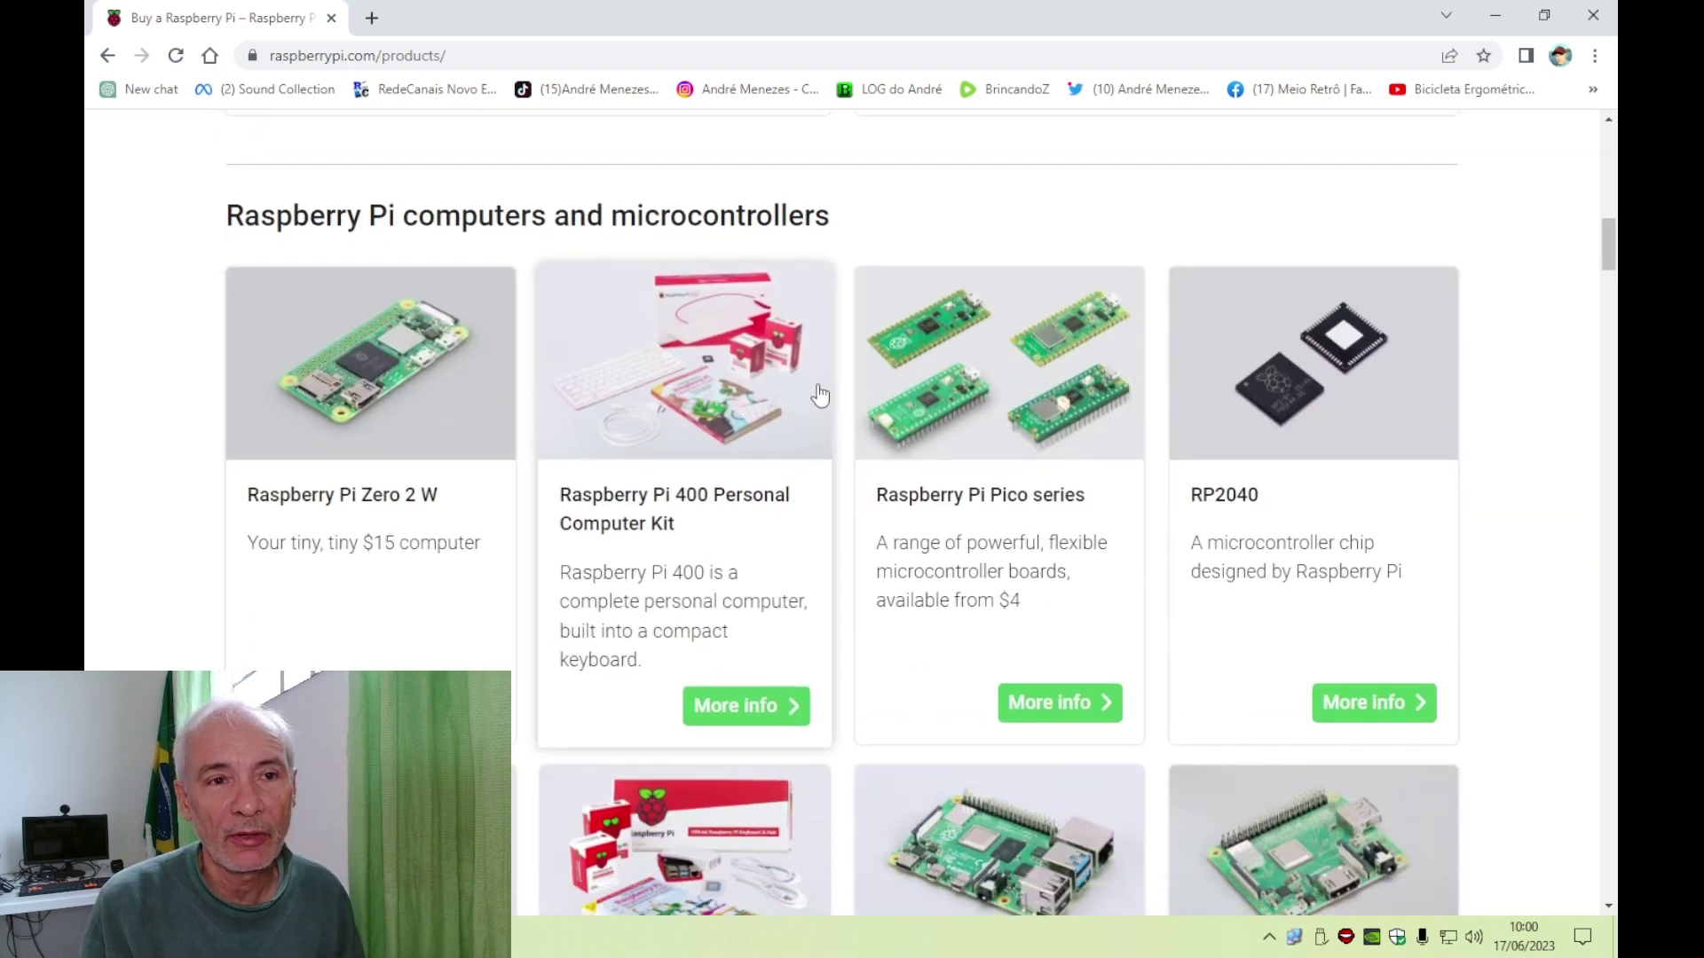
{"action": "scroll", "coordinate": [813, 391], "scroll_direction": "down", "scroll_amount": 7}
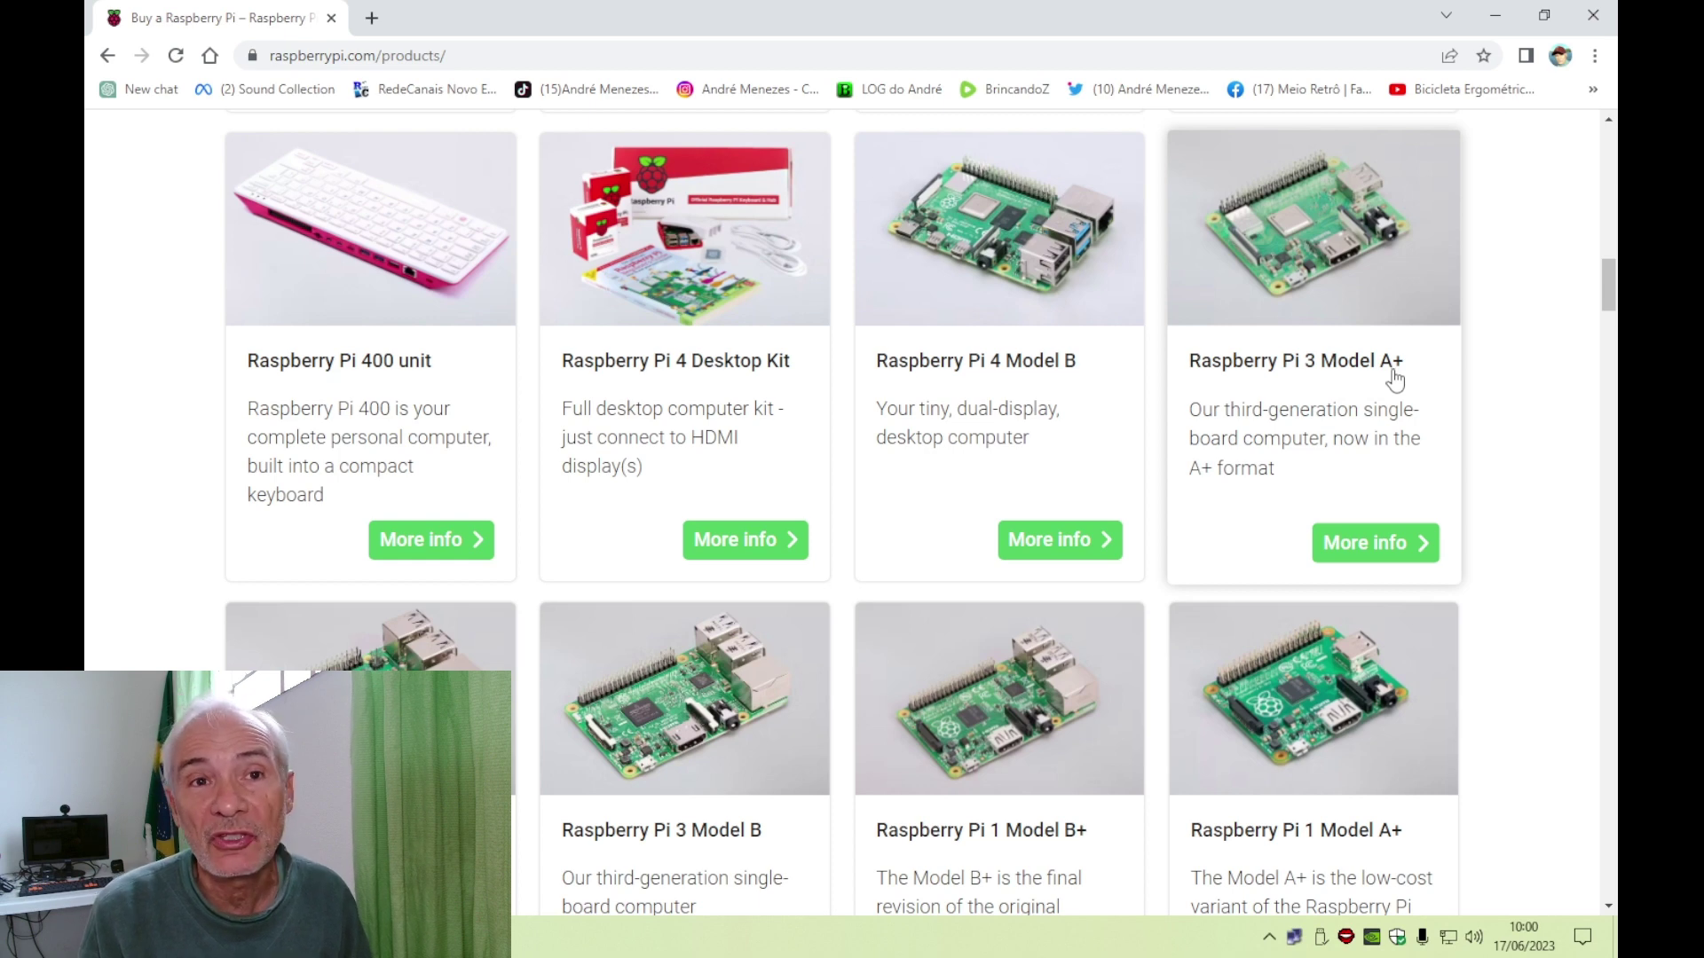
{"action": "scroll", "coordinate": [1358, 335], "scroll_direction": "down", "scroll_amount": 2}
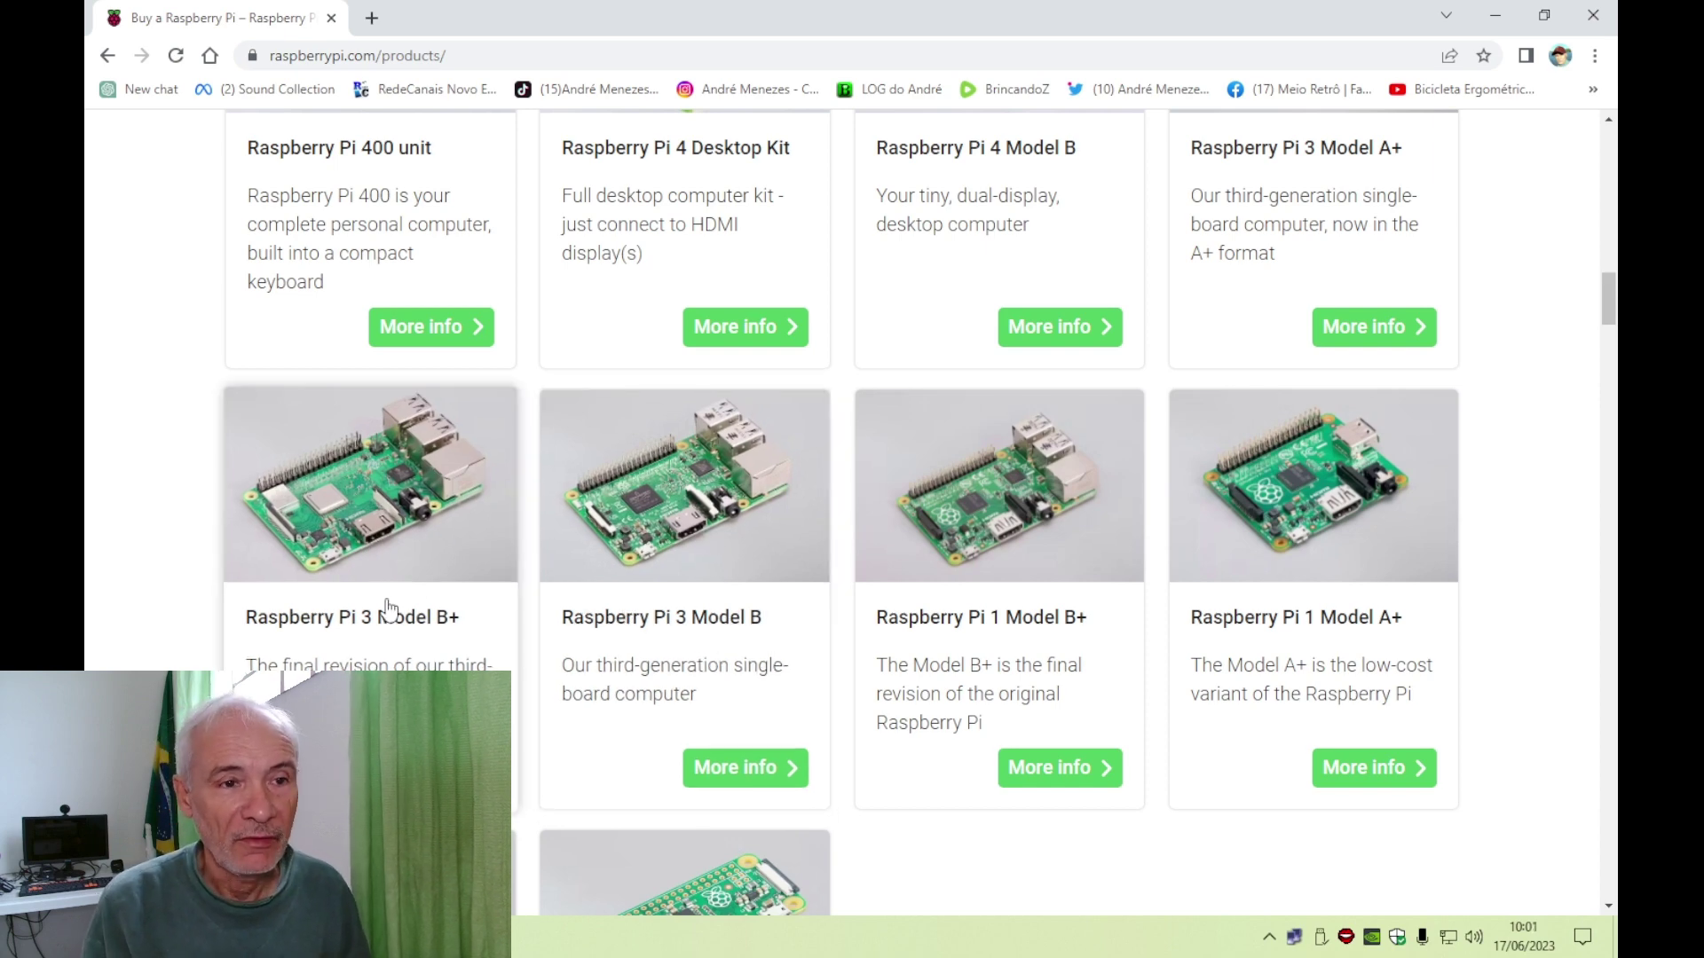
{"action": "scroll", "coordinate": [1198, 518], "scroll_direction": "down", "scroll_amount": 3}
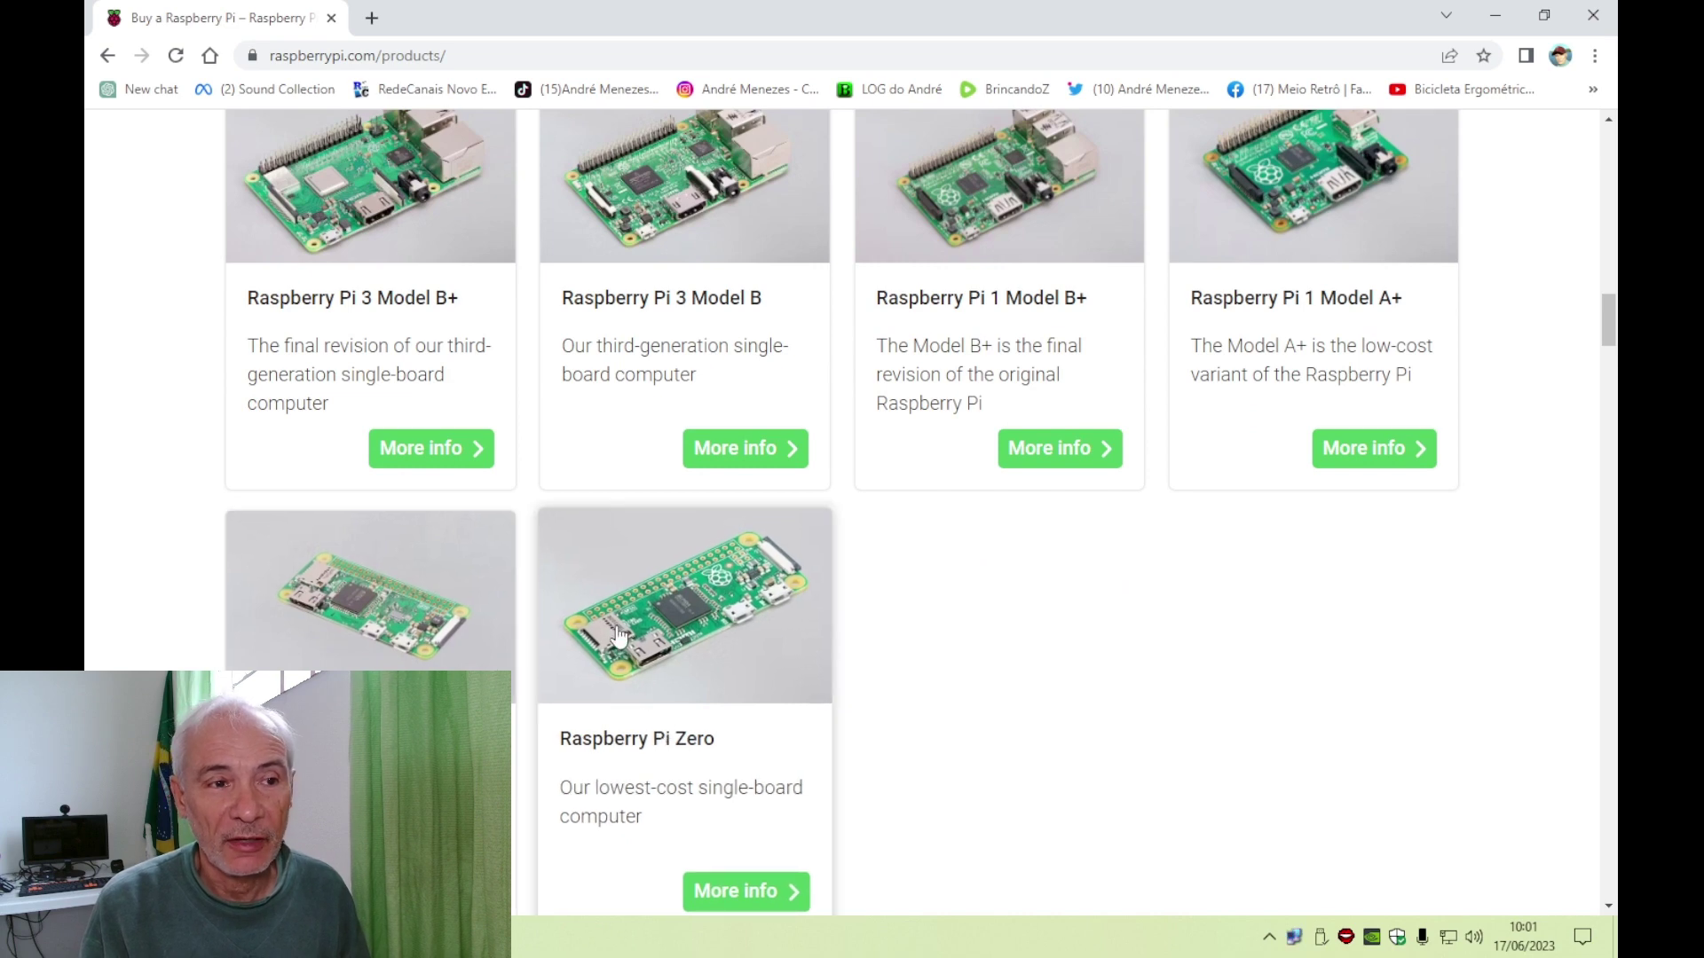
{"action": "scroll", "coordinate": [1388, 578], "scroll_direction": "up", "scroll_amount": 10}
{"action": "scroll", "coordinate": [1420, 546], "scroll_direction": "up", "scroll_amount": 2}
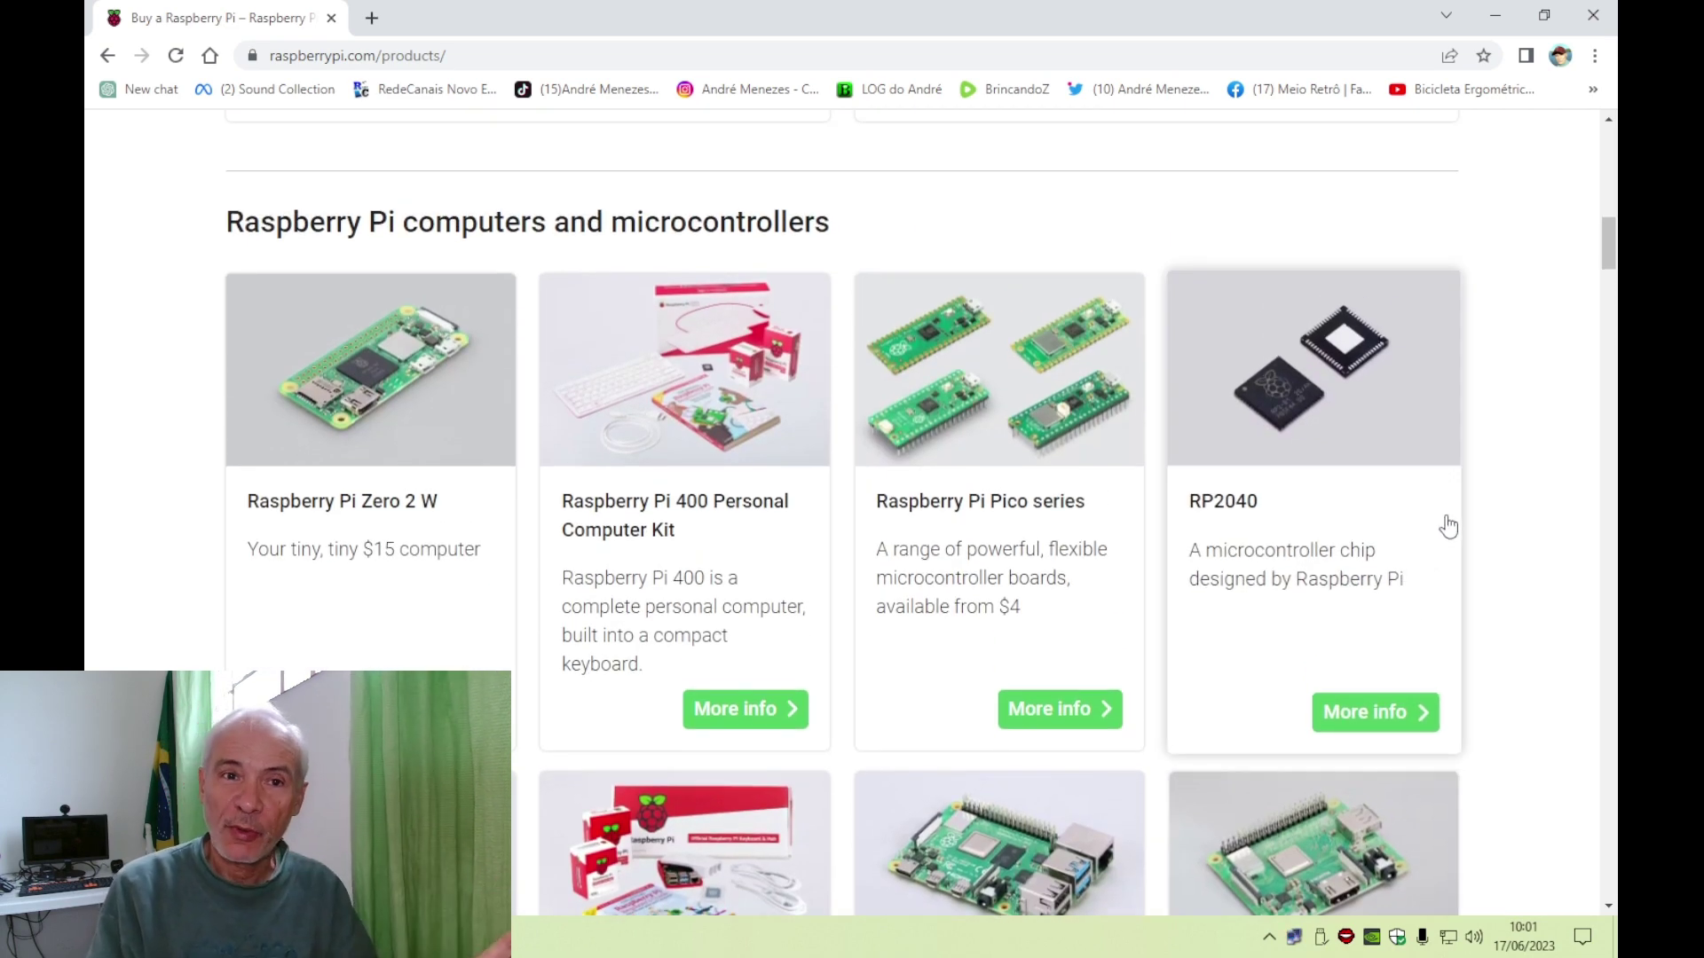
{"action": "scroll", "coordinate": [1540, 483], "scroll_direction": "up", "scroll_amount": 12}
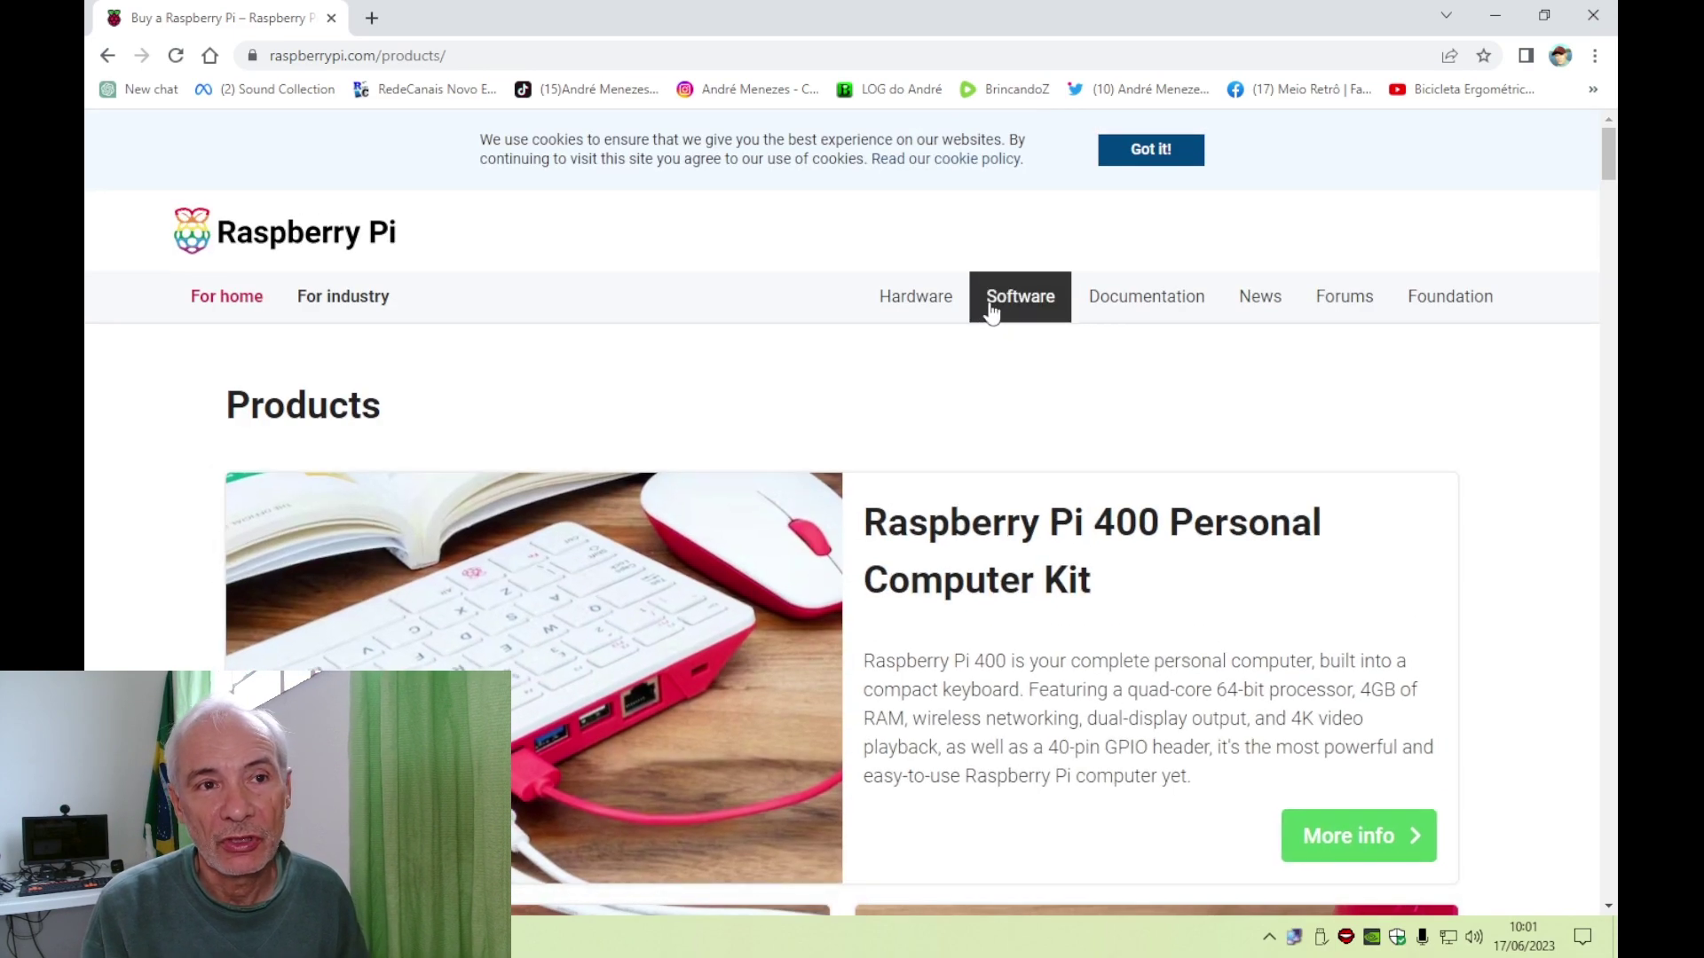
- Open the site's Software page and read the section on installing Raspberry Pi OS using Raspberry Pi Imager
{"action": "left_click", "coordinate": [1001, 309]}
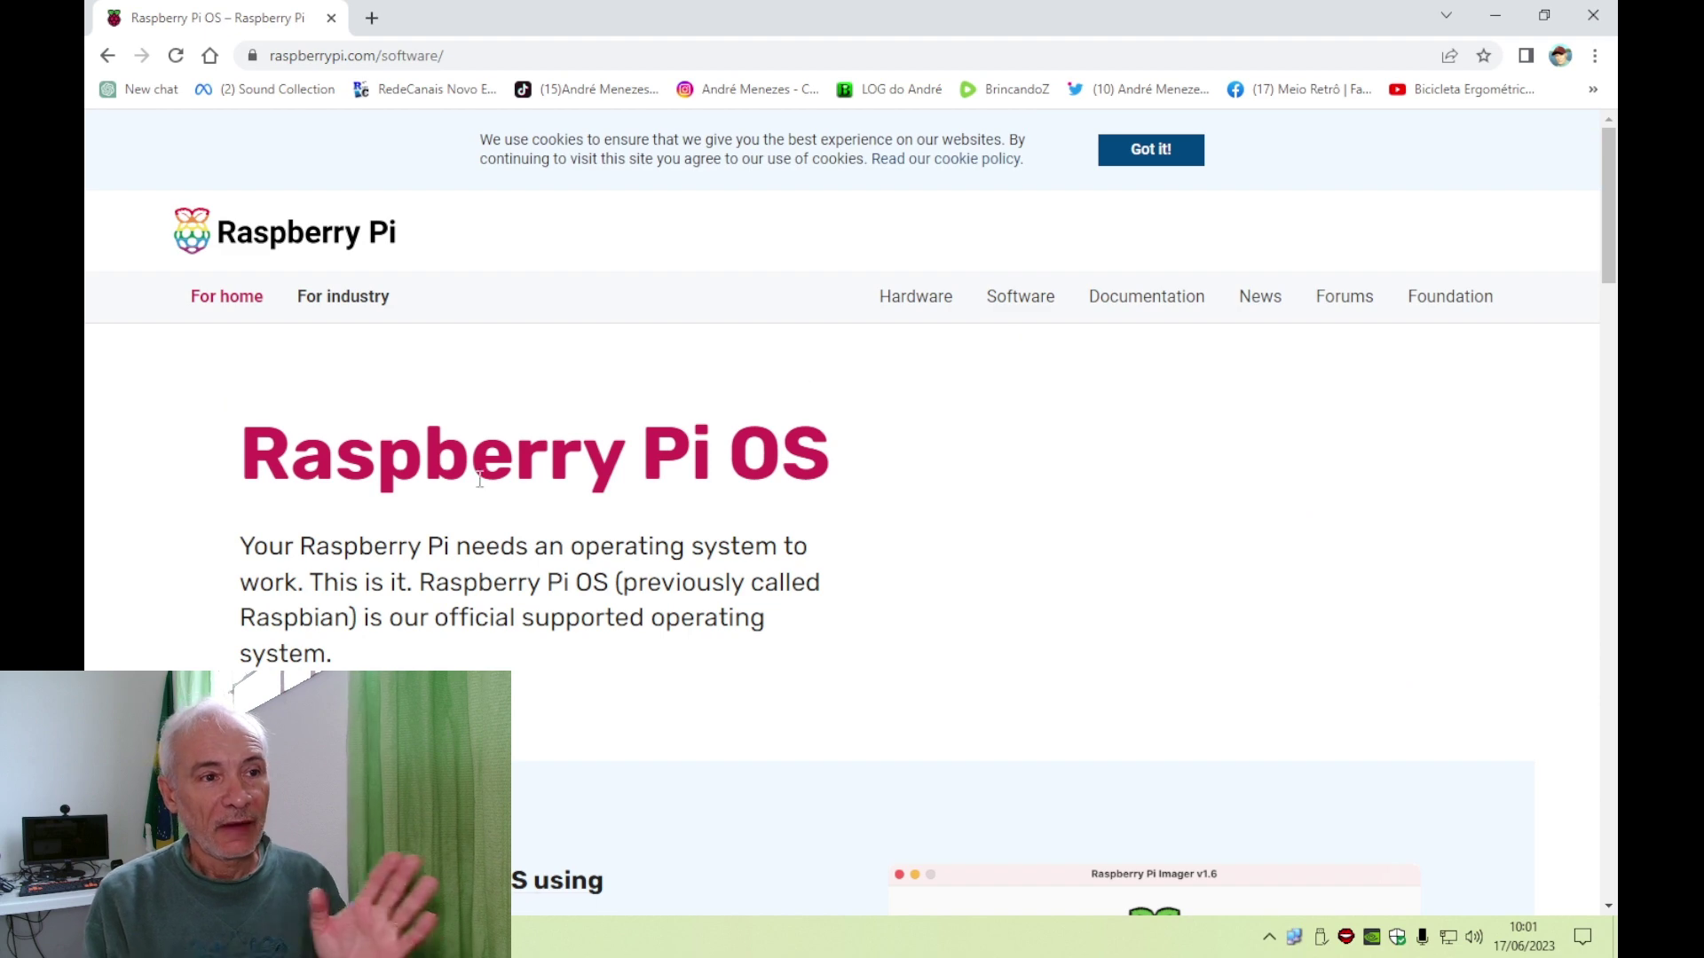
{"action": "scroll", "coordinate": [339, 569], "scroll_direction": "down", "scroll_amount": 2}
{"action": "scroll", "coordinate": [339, 569], "scroll_direction": "down", "scroll_amount": 3}
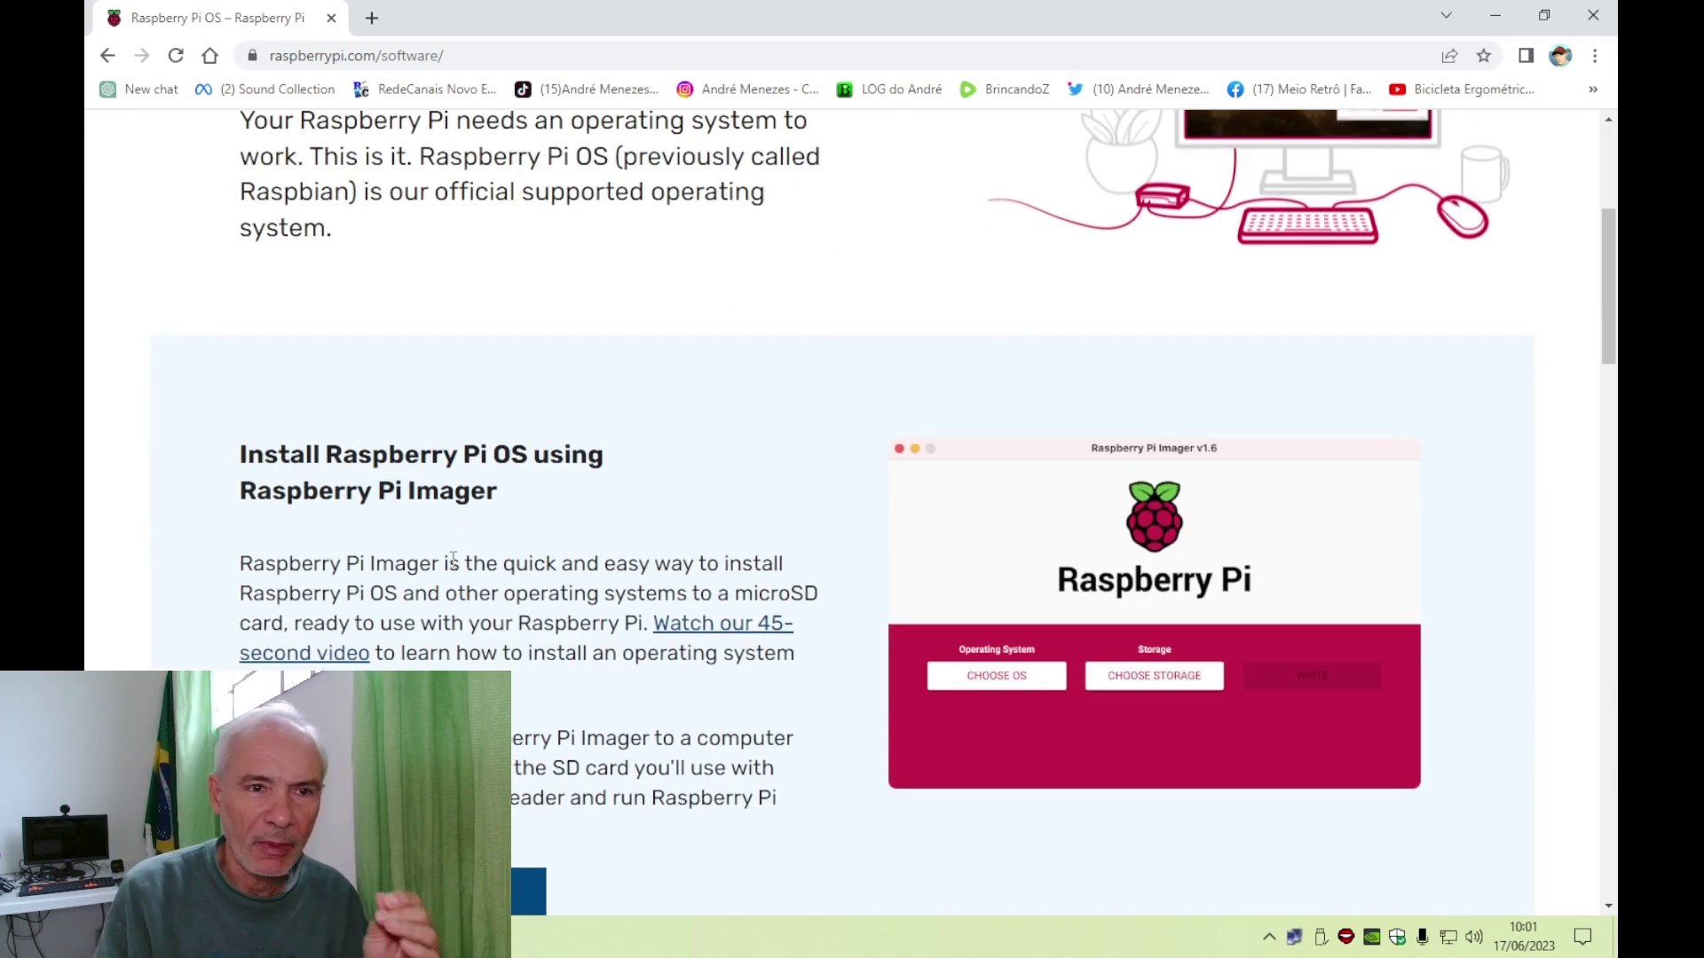
{"action": "scroll", "coordinate": [452, 559], "scroll_direction": "down", "scroll_amount": 3}
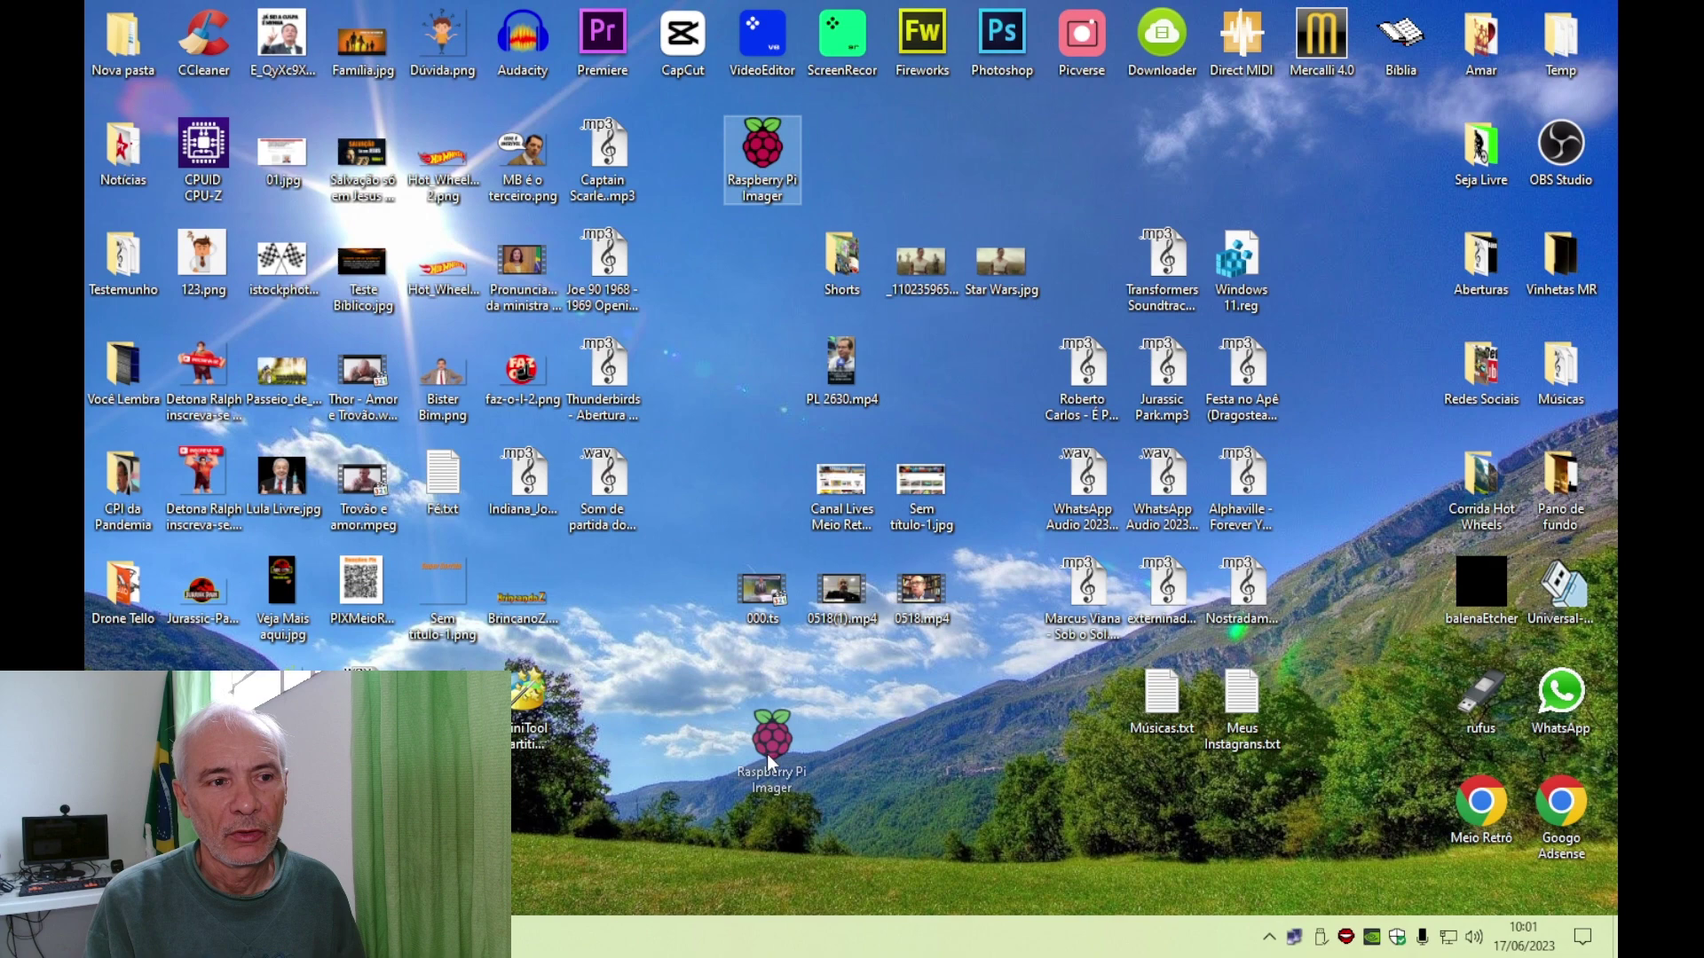
- Move the Raspberry Pi Imager desktop shortcut beside the Thunderbirds audio file and launch Raspberry Pi Imager, allowing it to run
{"action": "left_click_drag", "start_coordinate": [763, 763], "coordinate": [721, 371]}
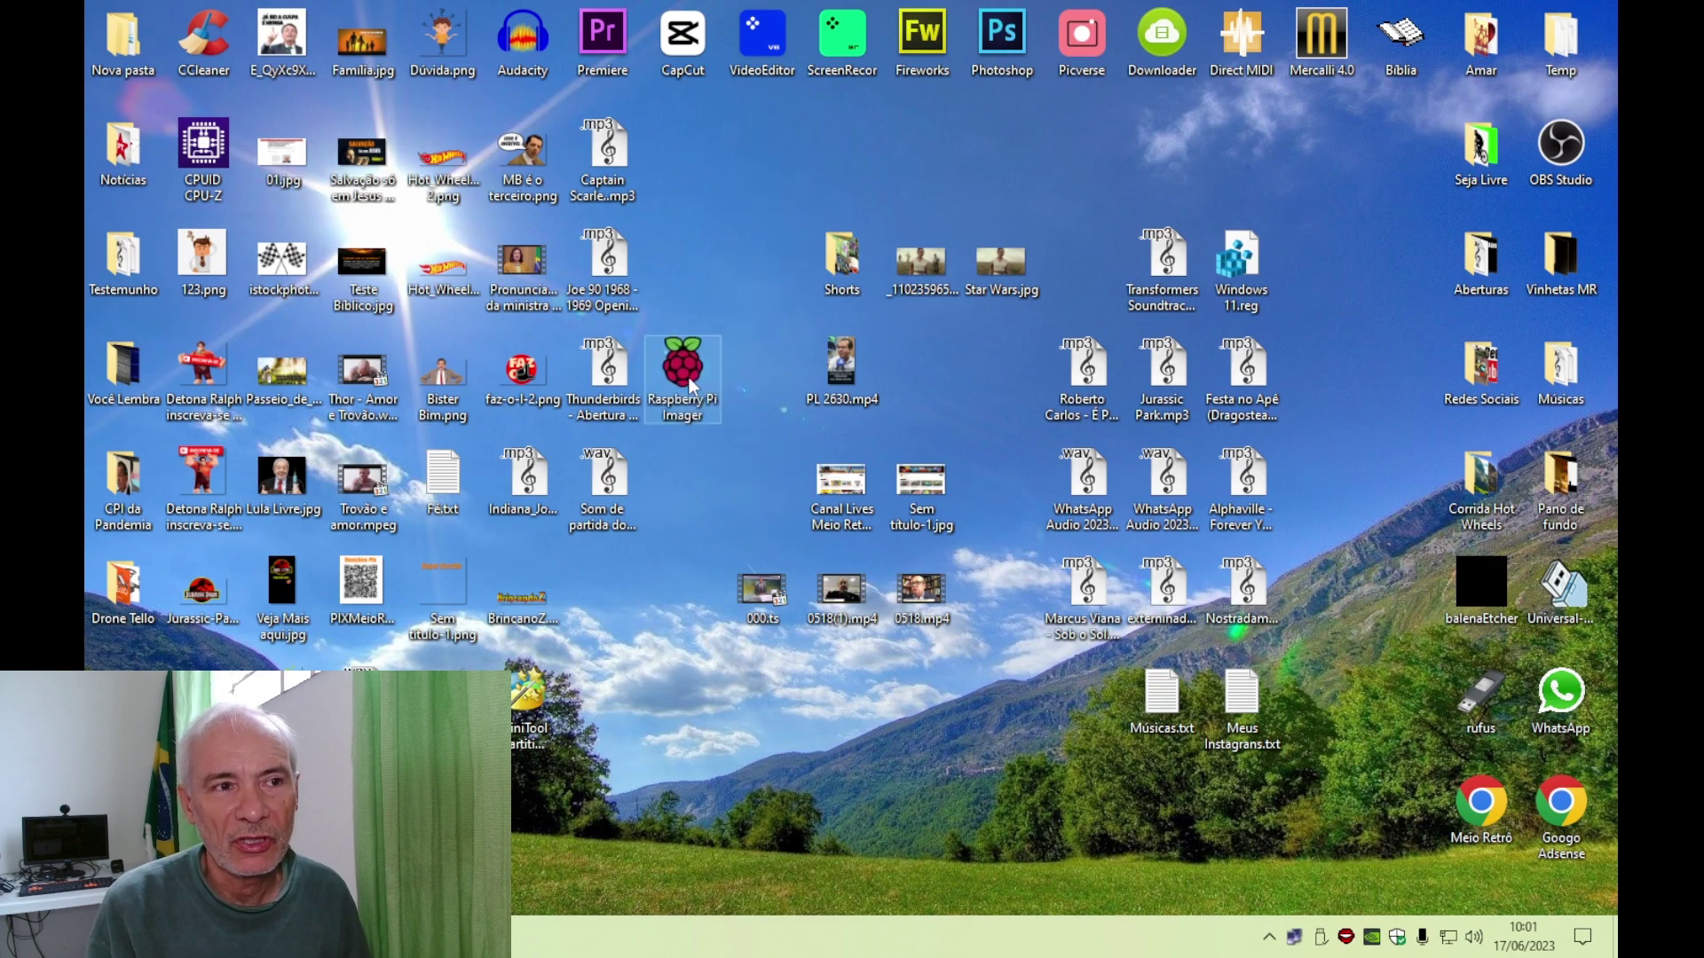
{"action": "double_click", "coordinate": [688, 377]}
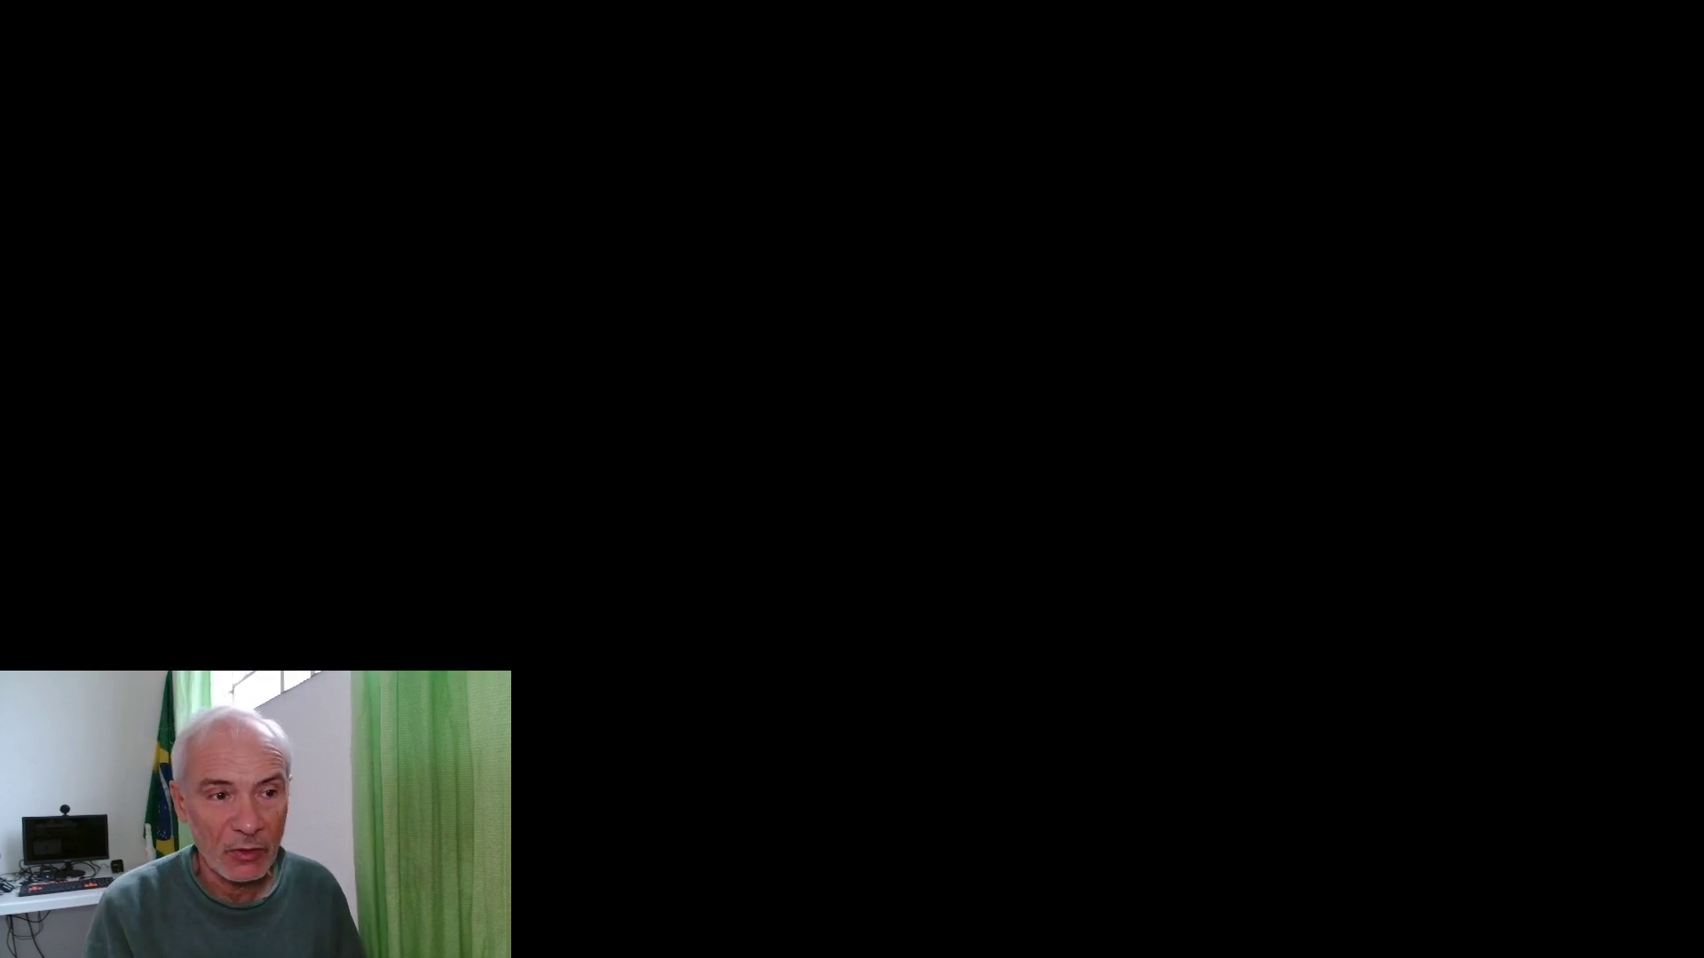
{"action": "left_click", "coordinate": [752, 615]}
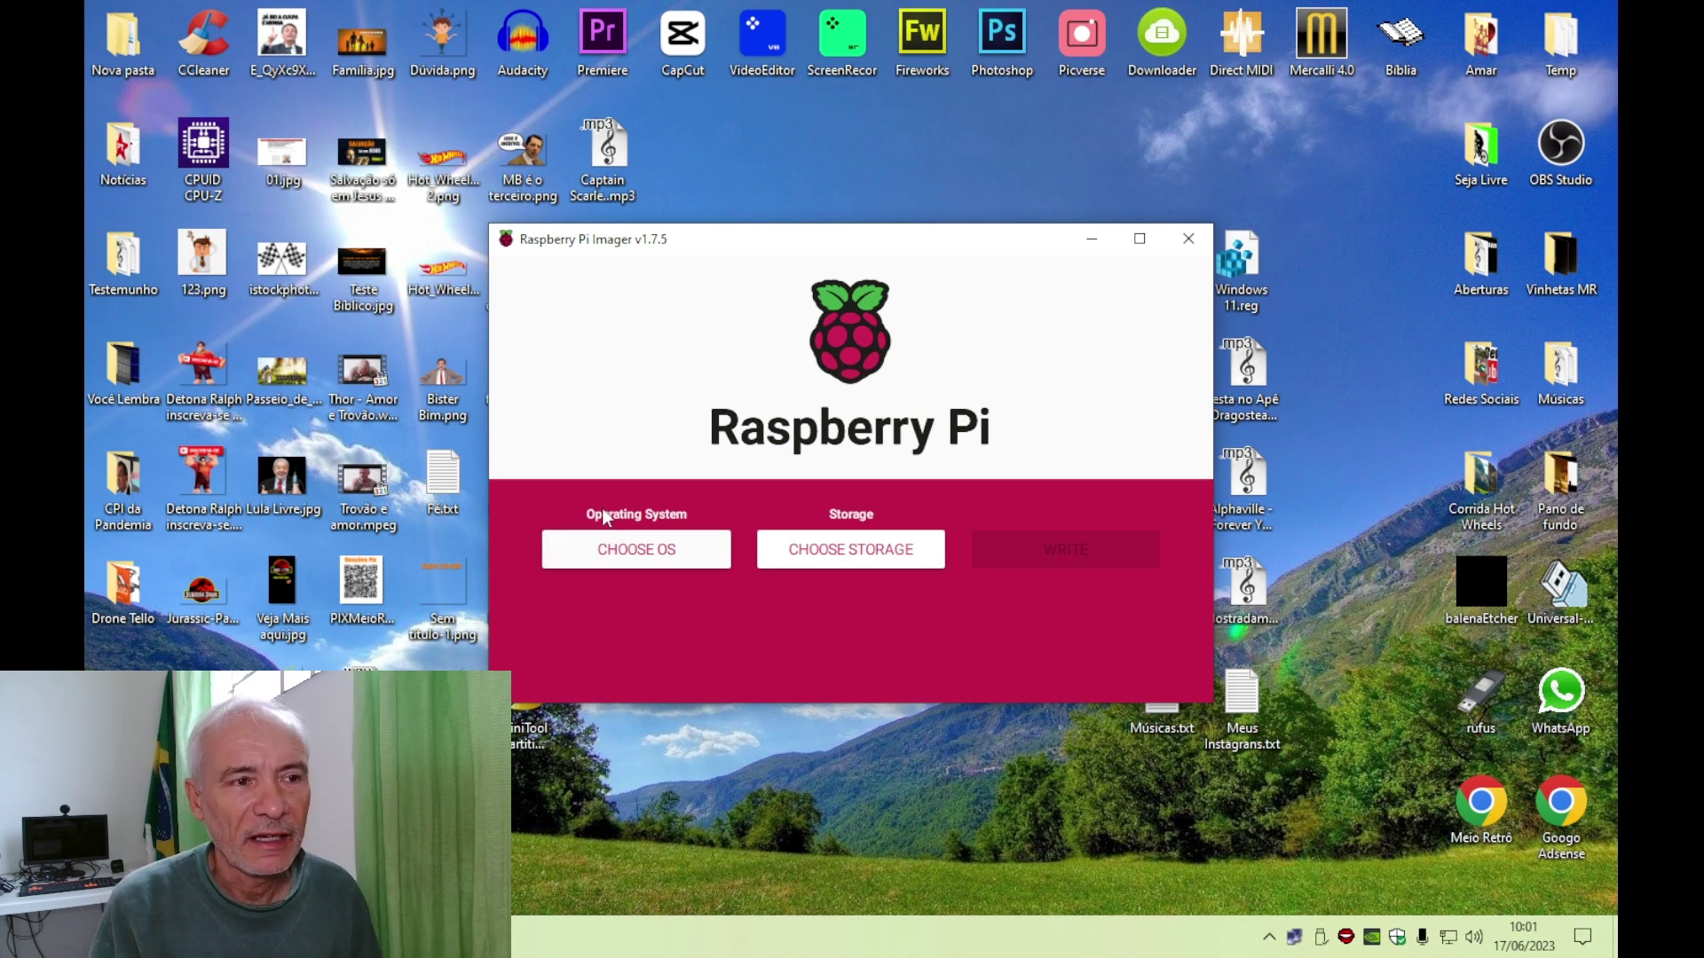
- Open the operating system chooser, examine the images under Raspberry Pi OS (other), and return to the main list
{"action": "left_click", "coordinate": [632, 552]}
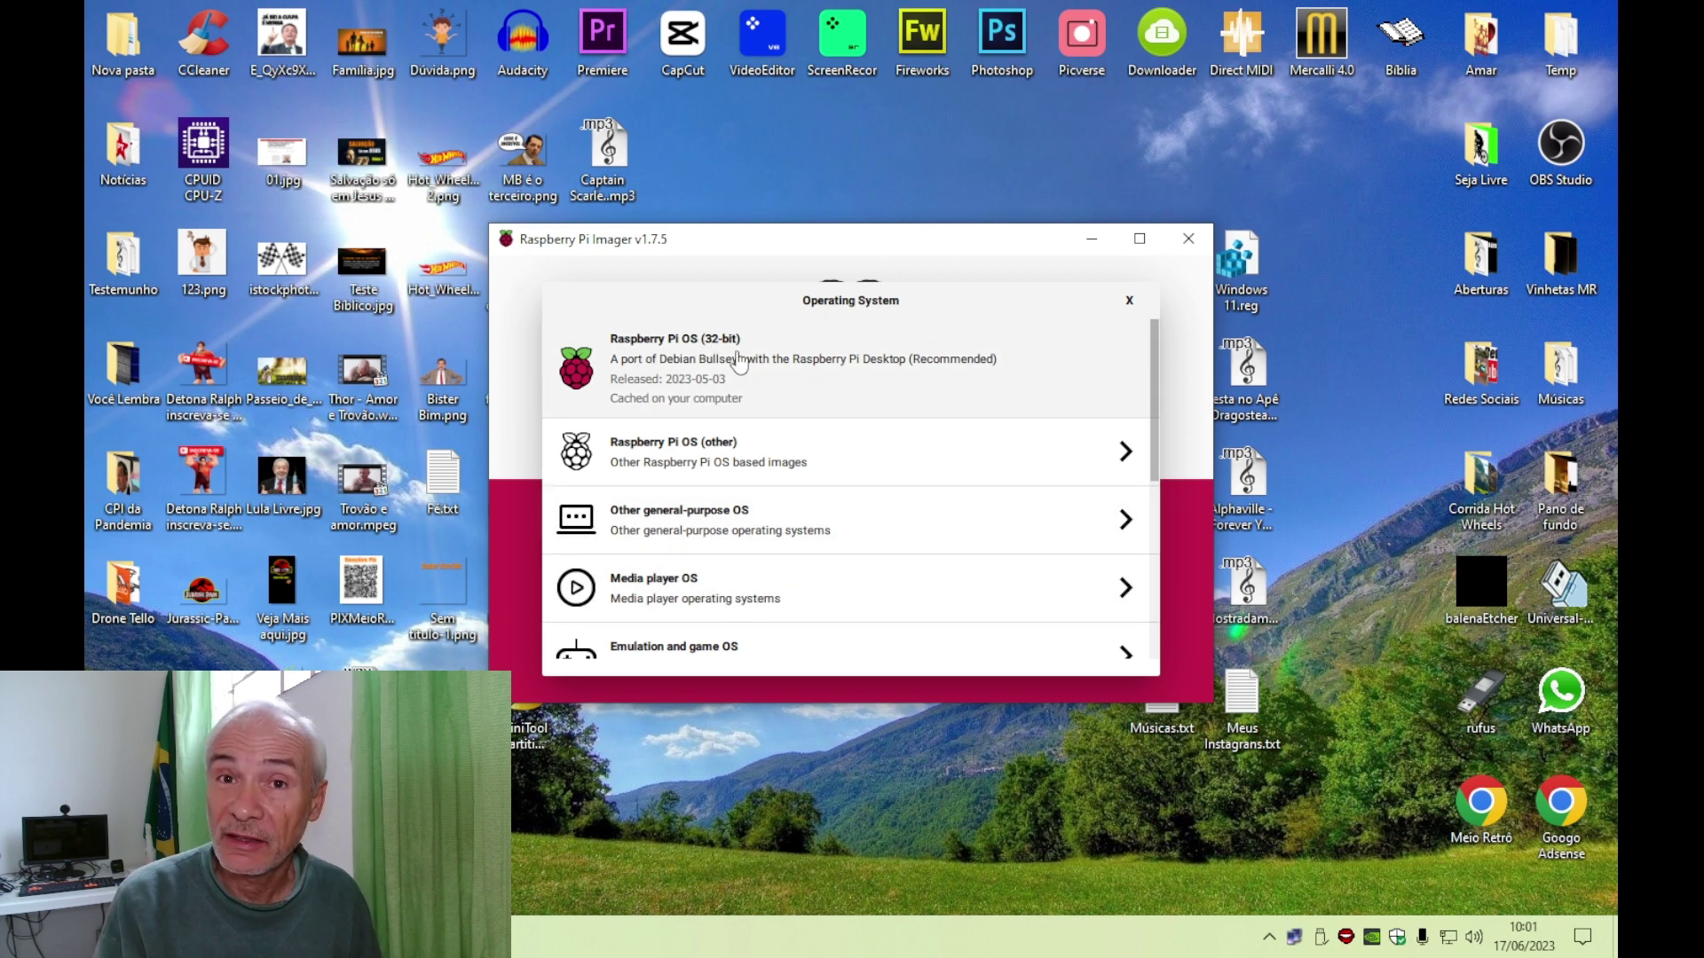
{"action": "left_click", "coordinate": [642, 462]}
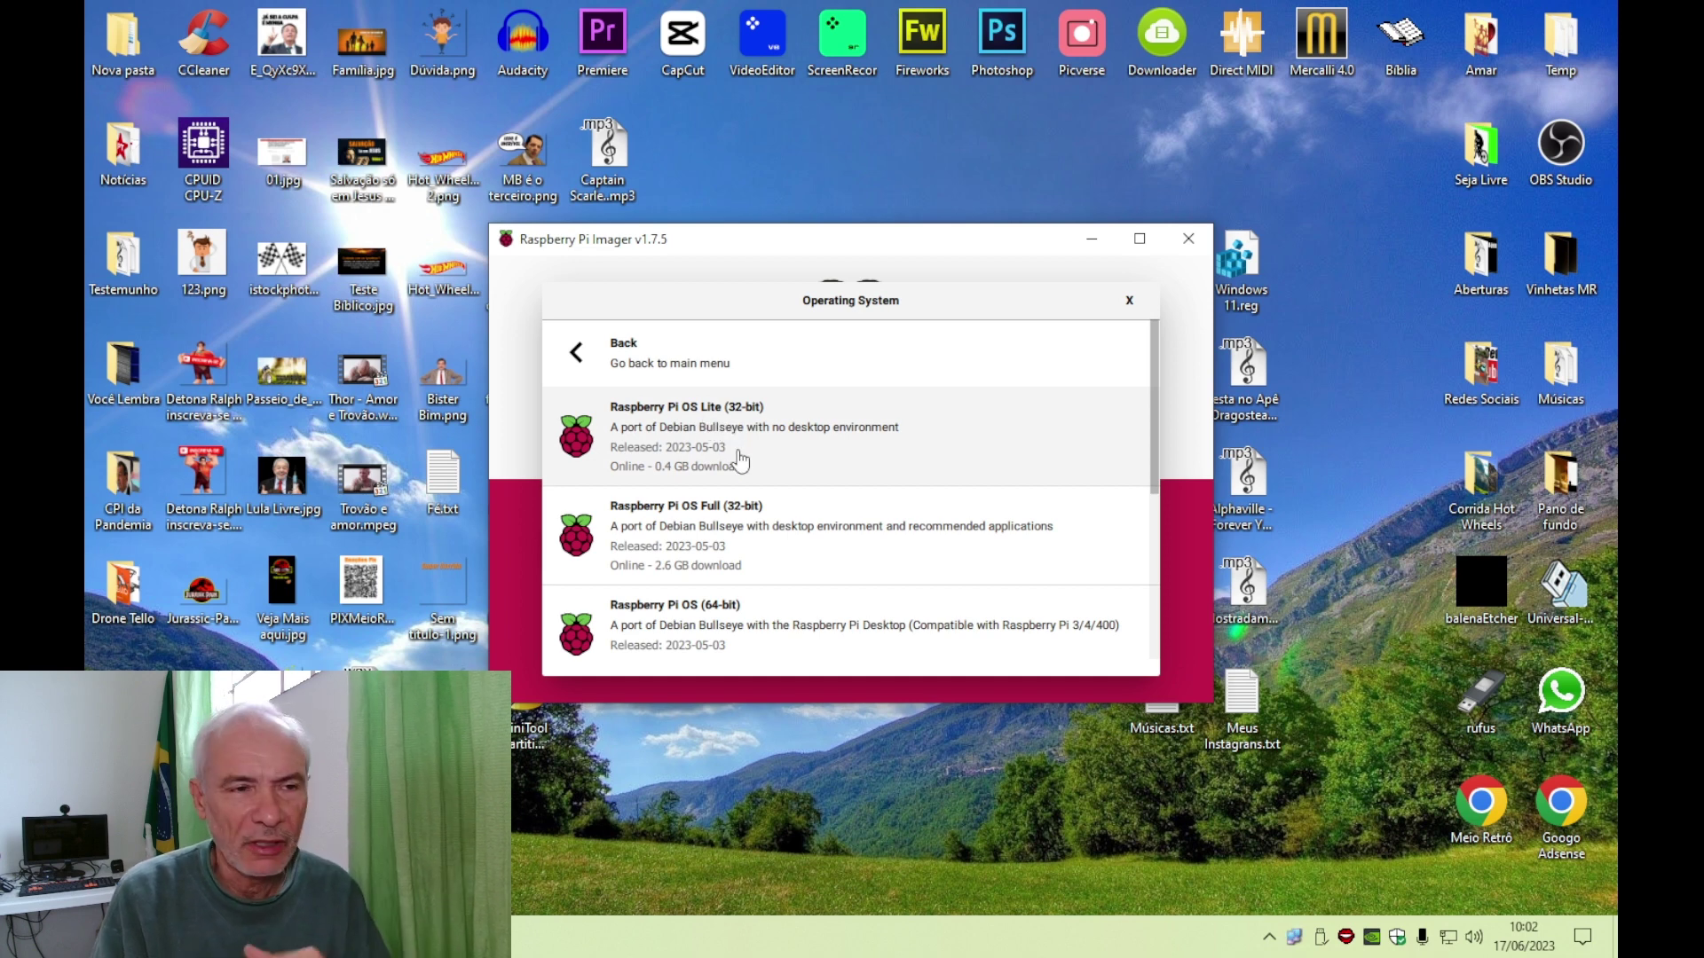
{"action": "scroll", "coordinate": [795, 459], "scroll_direction": "down", "scroll_amount": 1}
{"action": "scroll", "coordinate": [796, 460], "scroll_direction": "down", "scroll_amount": 1}
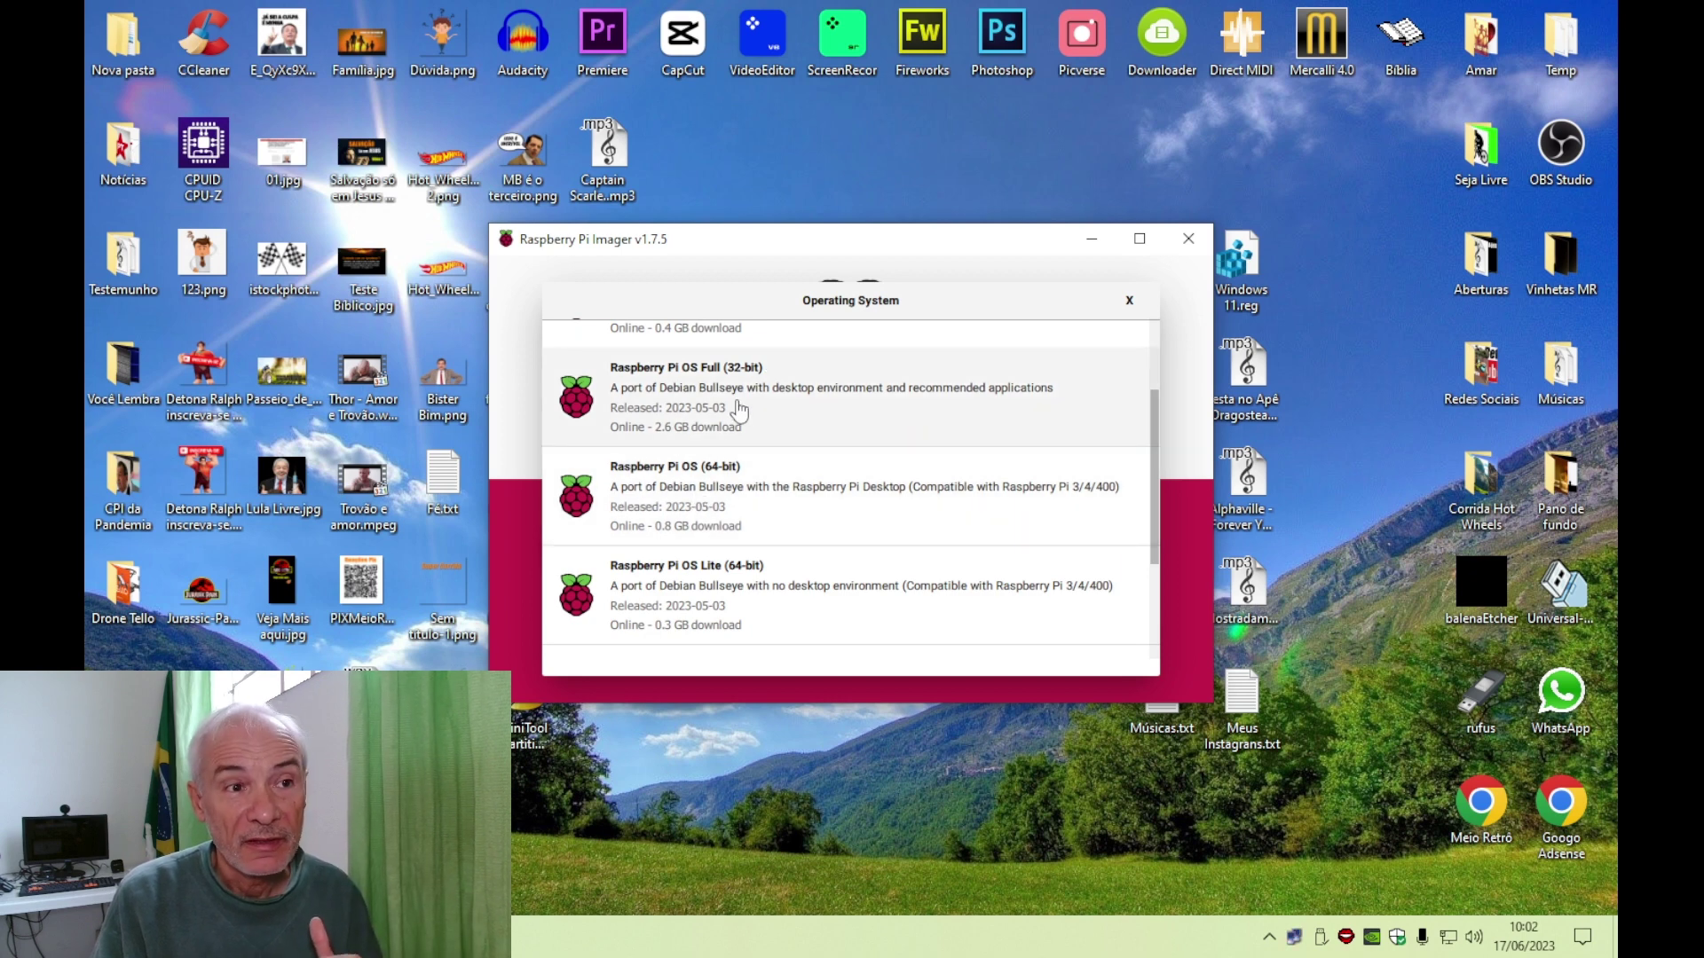
{"action": "scroll", "coordinate": [790, 501], "scroll_direction": "down", "scroll_amount": 2}
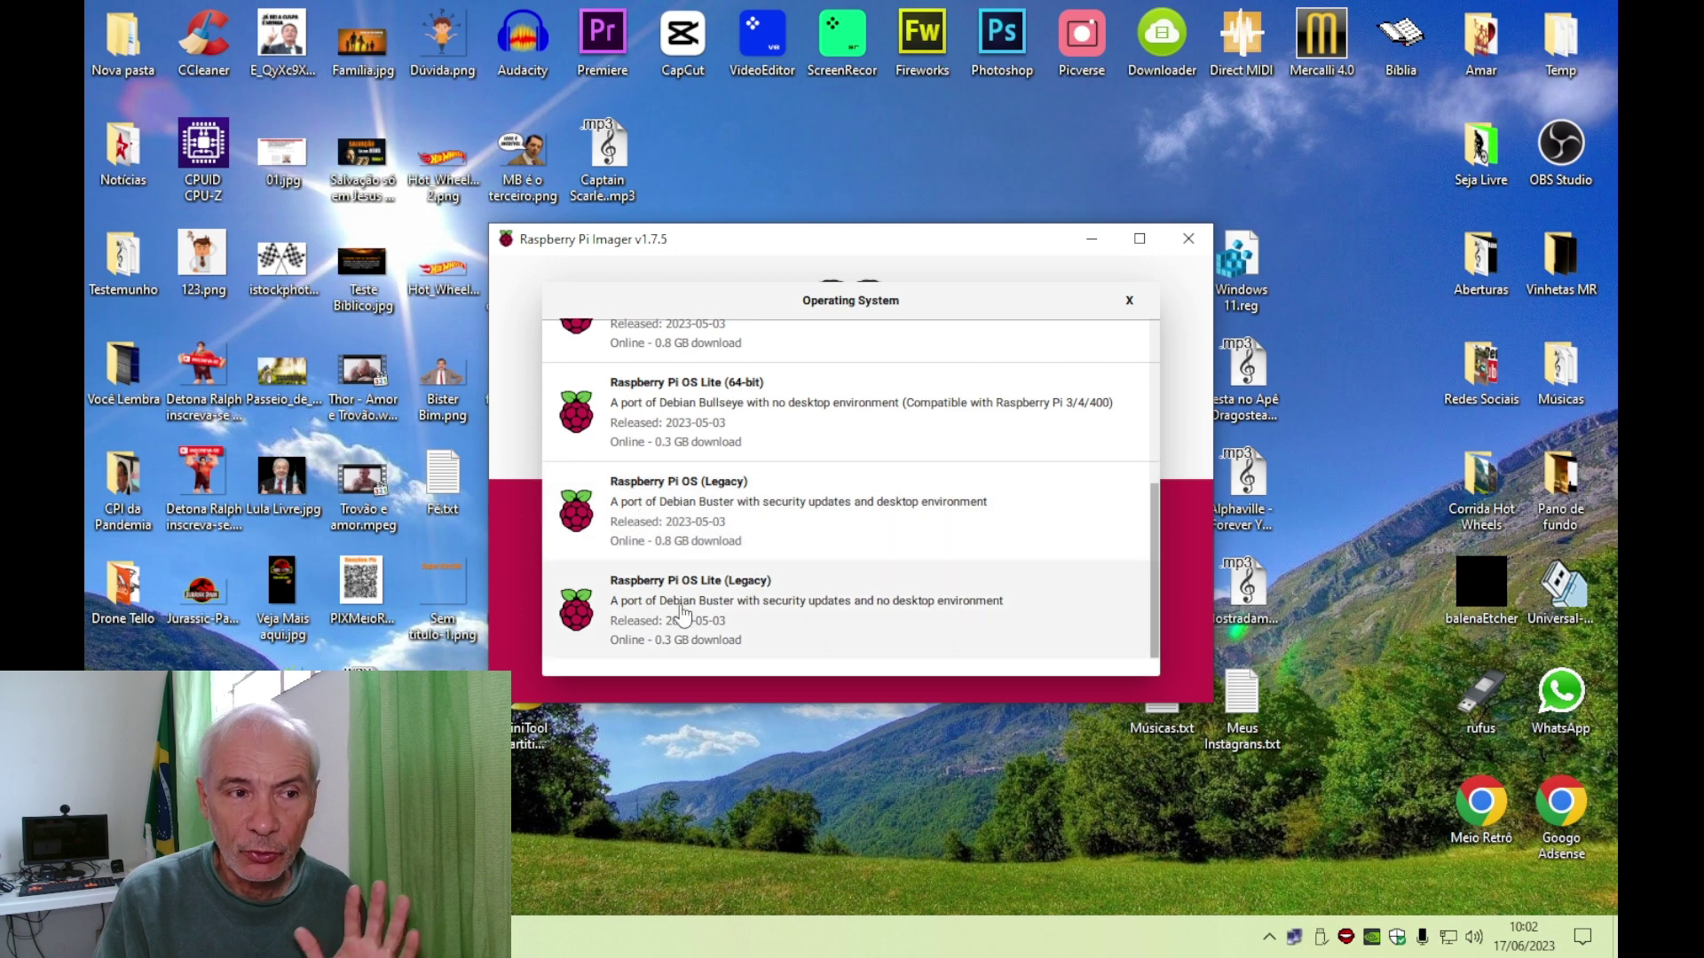
{"action": "scroll", "coordinate": [679, 617], "scroll_direction": "up", "scroll_amount": 2}
{"action": "scroll", "coordinate": [681, 615], "scroll_direction": "down", "scroll_amount": 2}
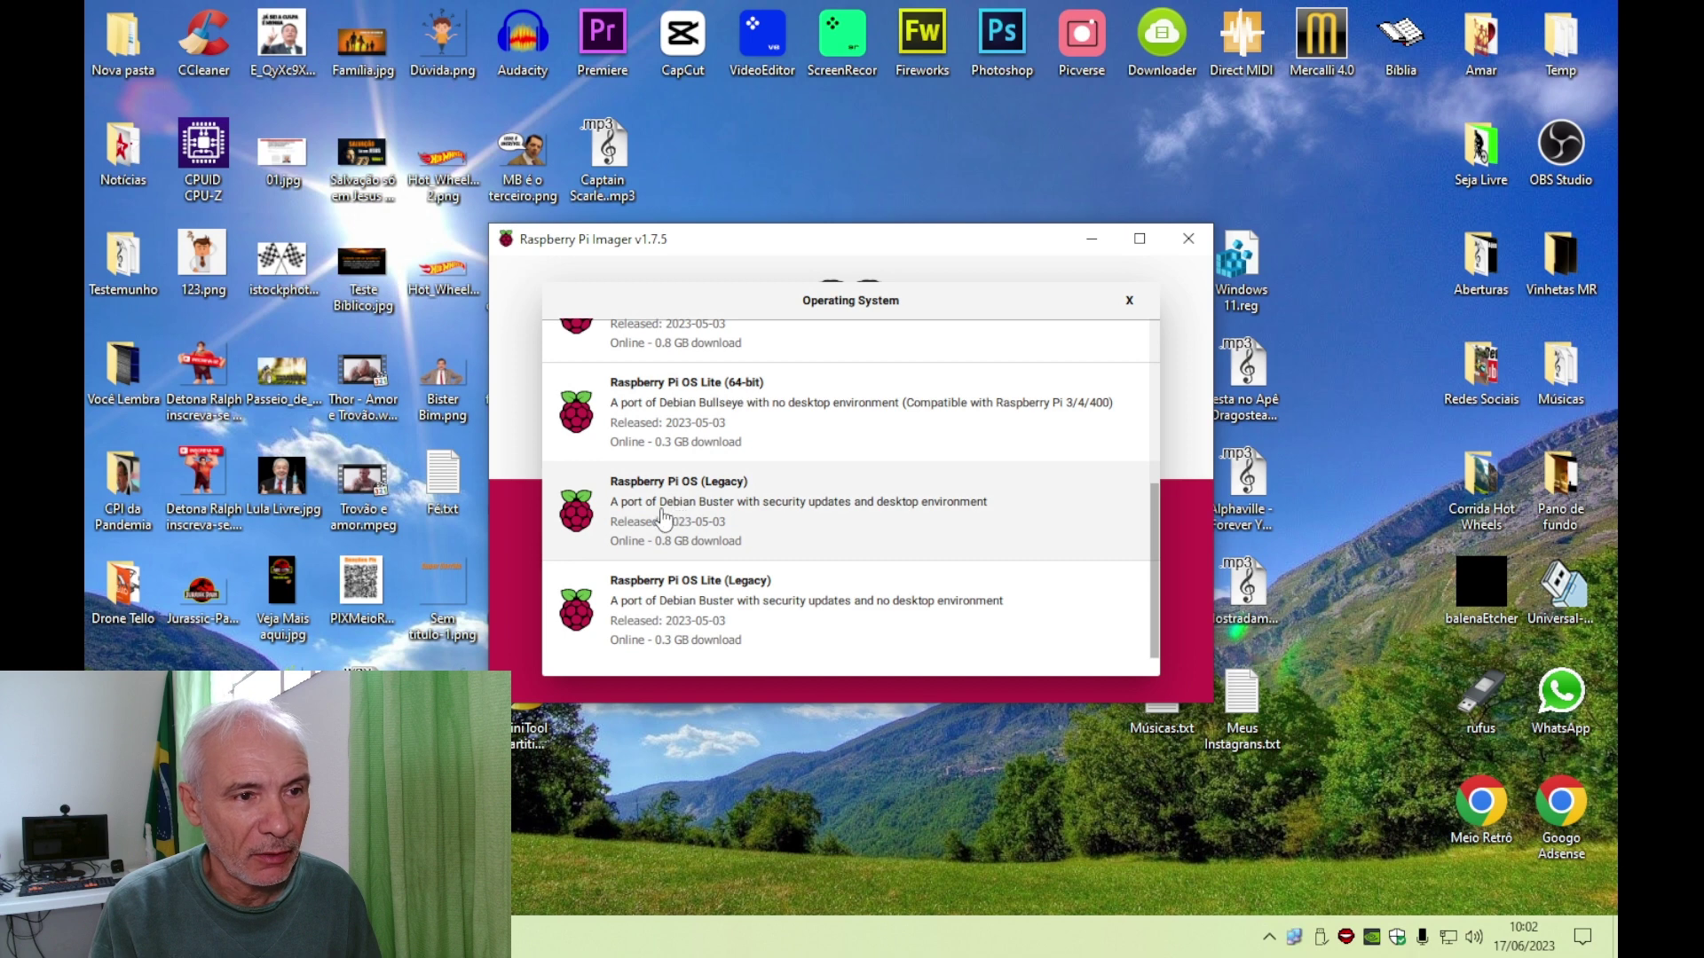
{"action": "scroll", "coordinate": [715, 563], "scroll_direction": "up", "scroll_amount": 4}
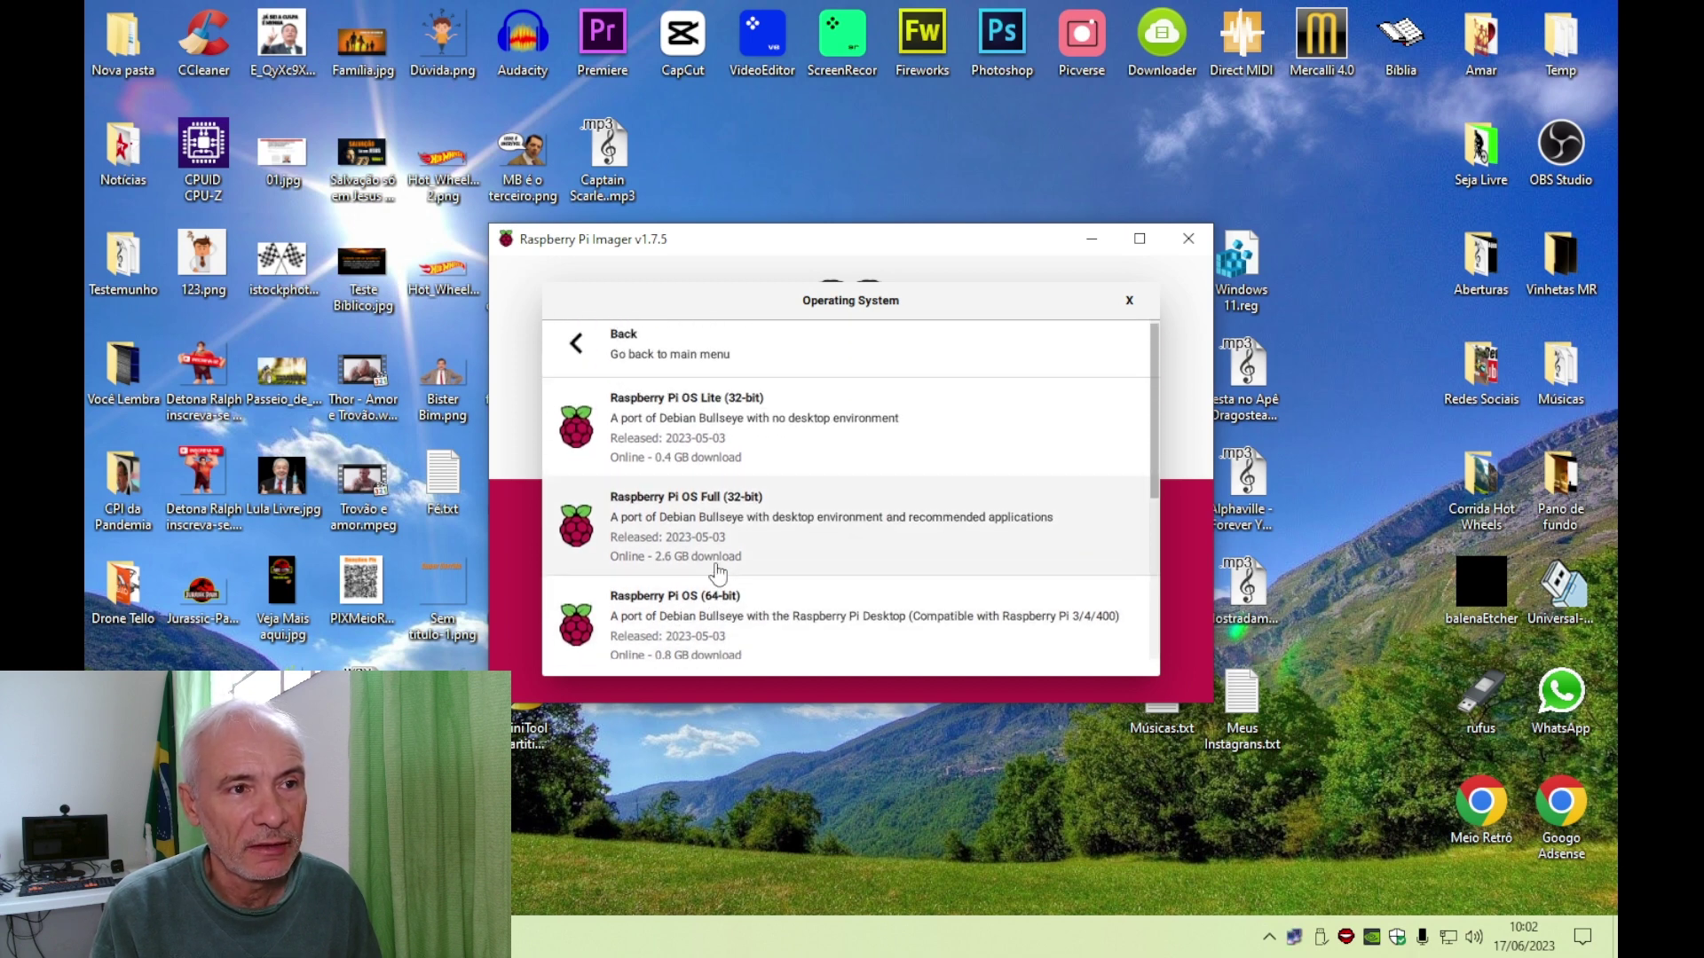
{"action": "left_click", "coordinate": [575, 361]}
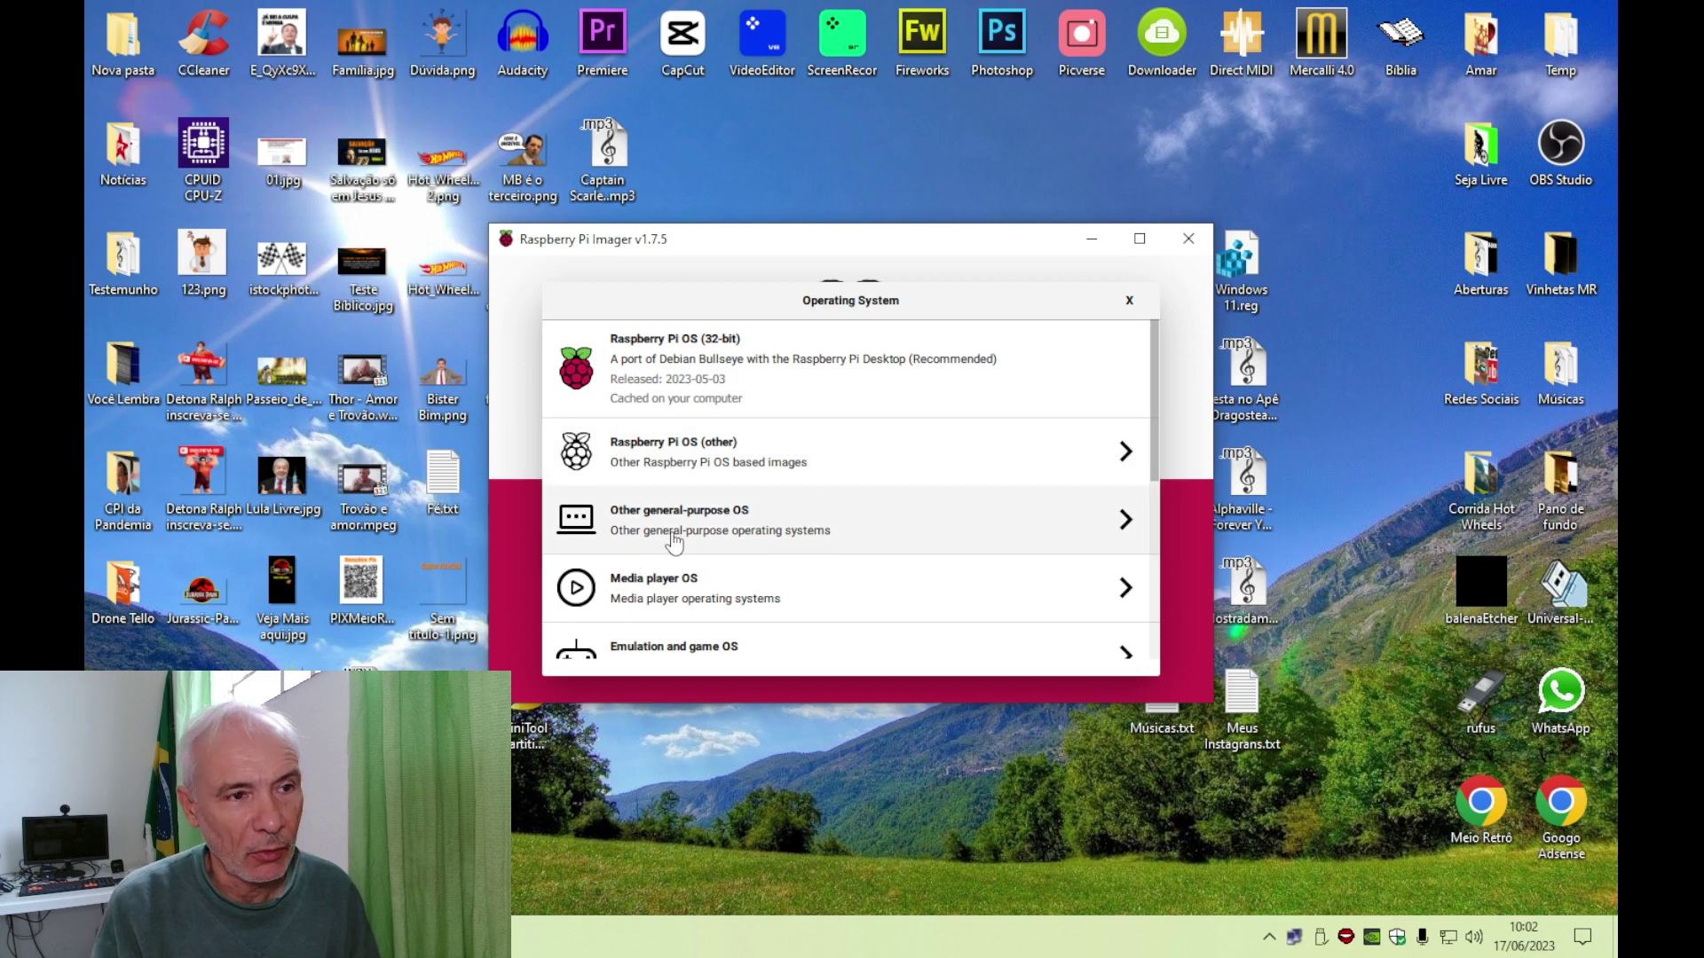
- Examine the Ubuntu Desktop and Server images under Other general-purpose OS, and return to the main operating system list
{"action": "scroll", "coordinate": [656, 475], "scroll_direction": "down", "scroll_amount": 3}
{"action": "scroll", "coordinate": [707, 488], "scroll_direction": "up", "scroll_amount": 1}
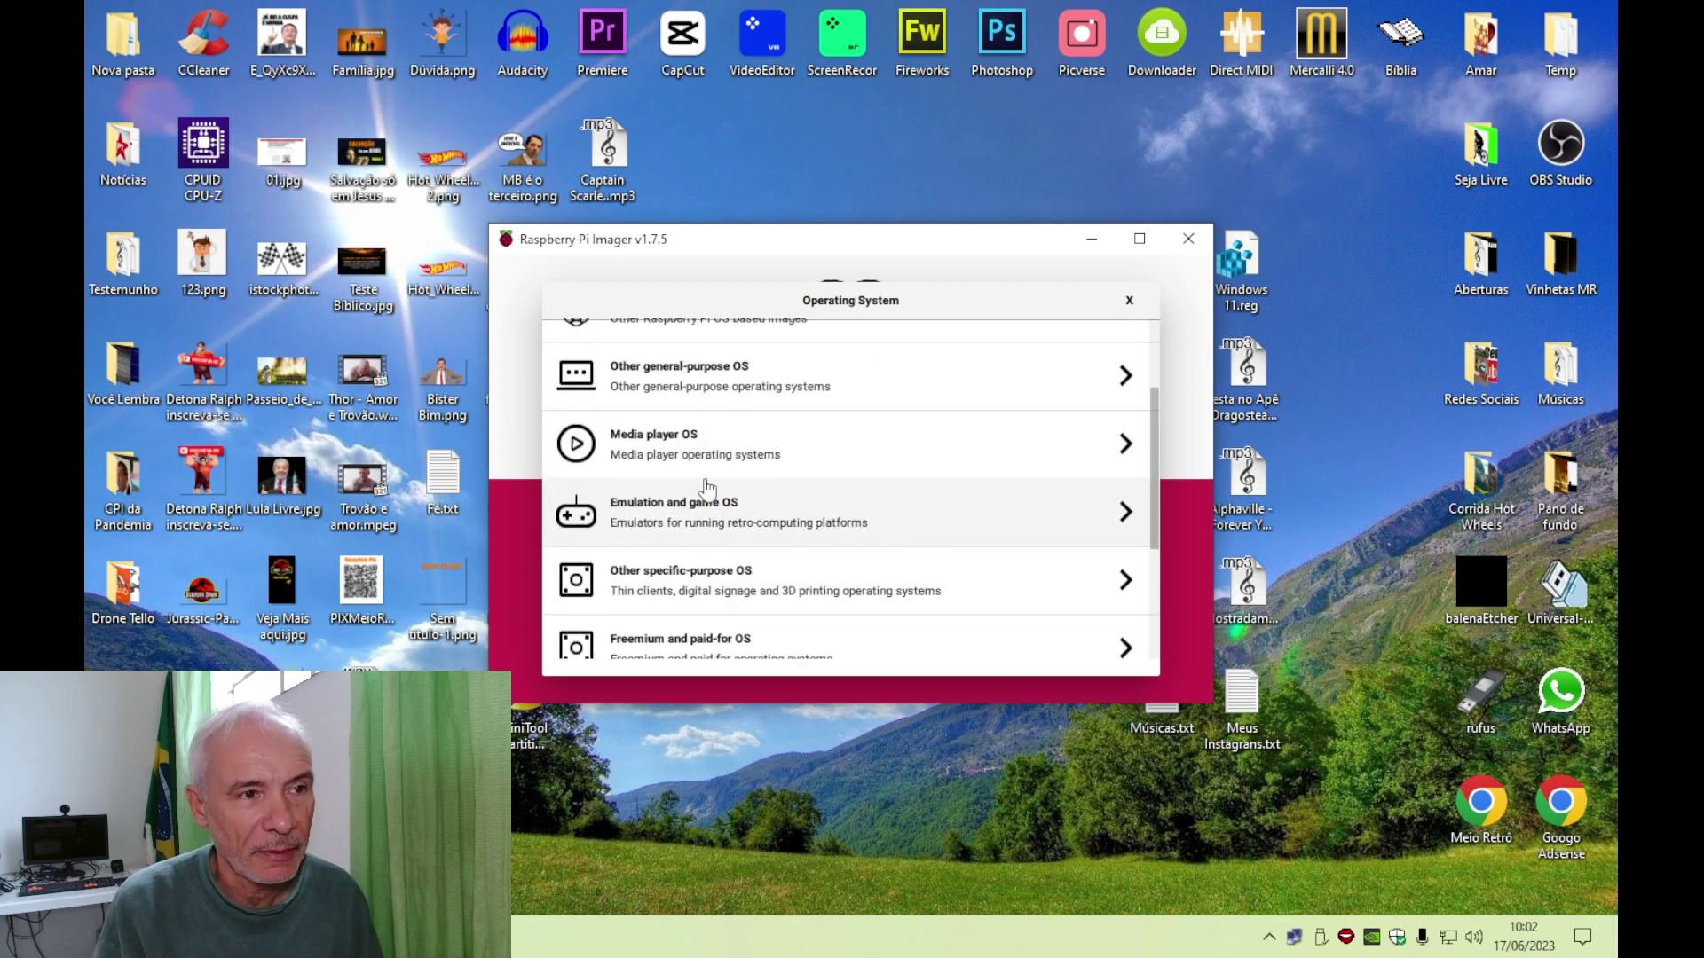
{"action": "left_click", "coordinate": [675, 398]}
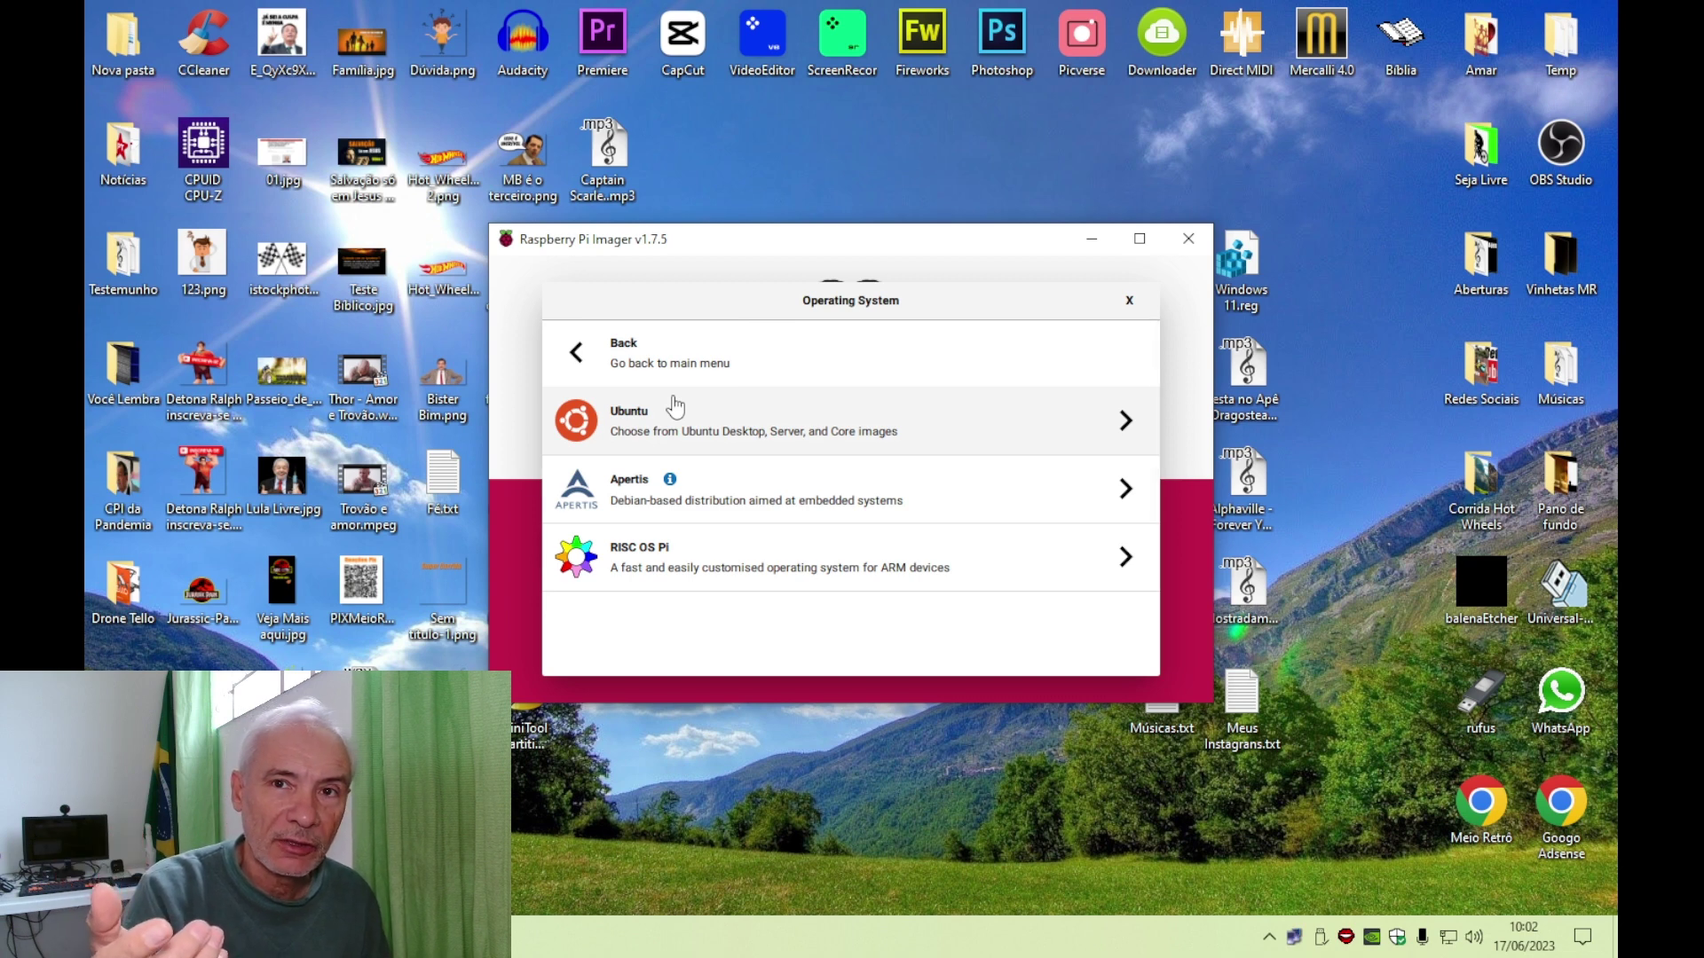
{"action": "left_click", "coordinate": [606, 438]}
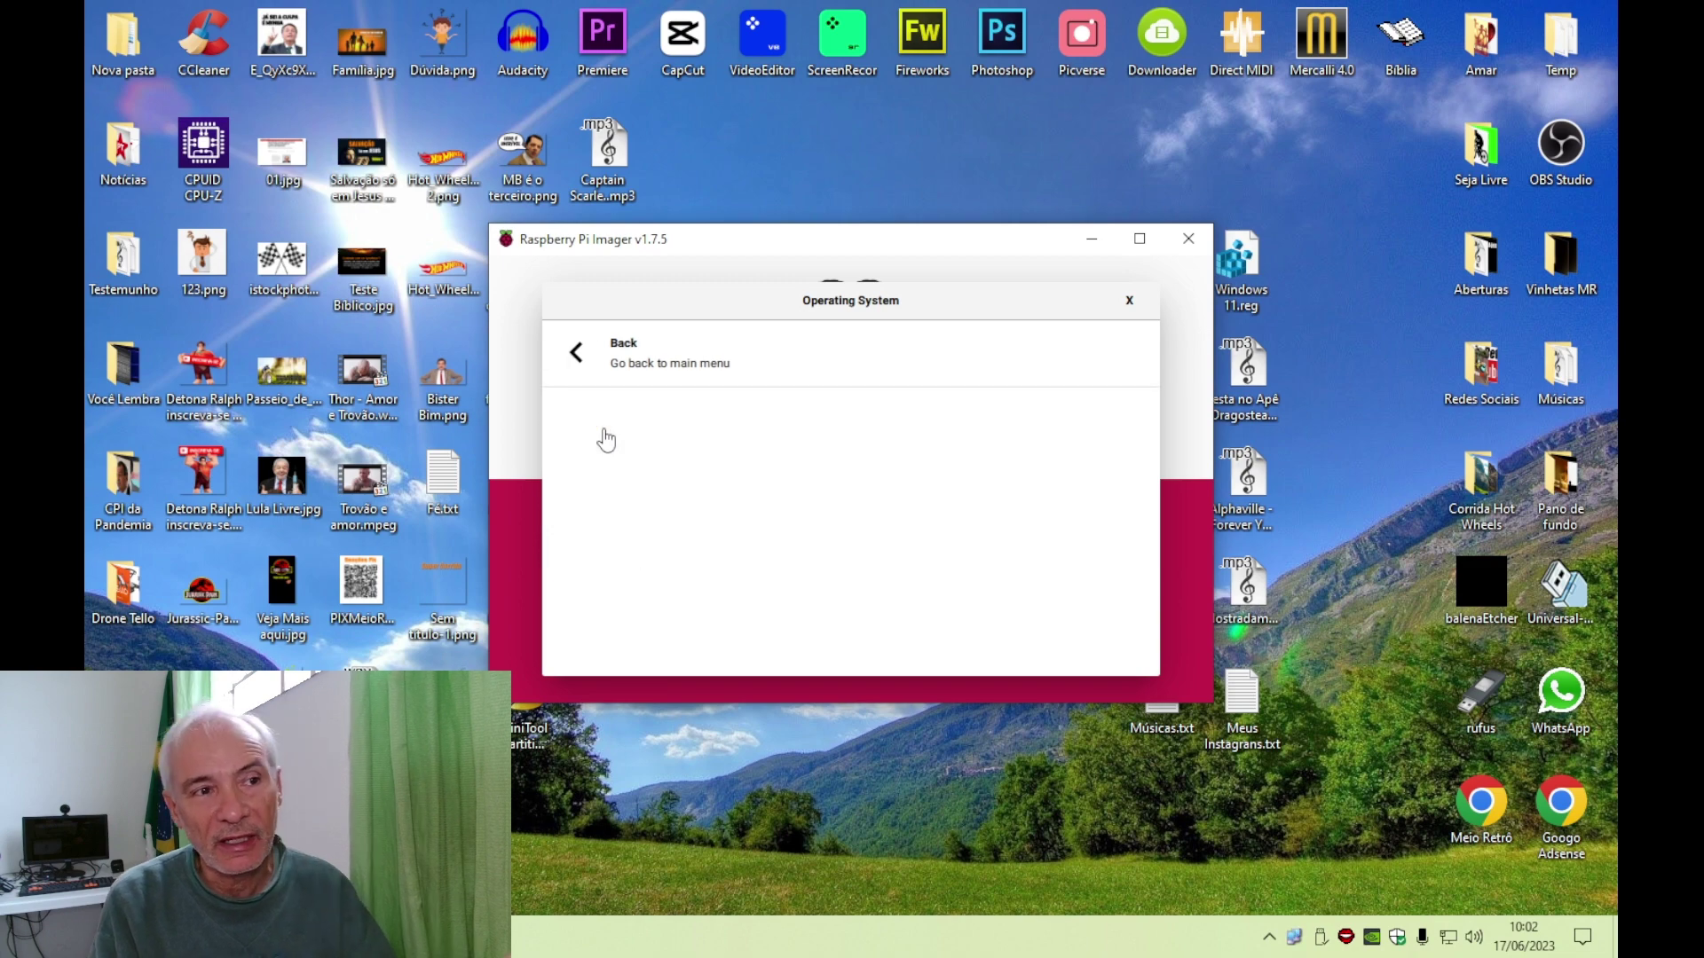
{"action": "scroll", "coordinate": [657, 497], "scroll_direction": "down", "scroll_amount": 5}
{"action": "scroll", "coordinate": [661, 502], "scroll_direction": "down", "scroll_amount": 5}
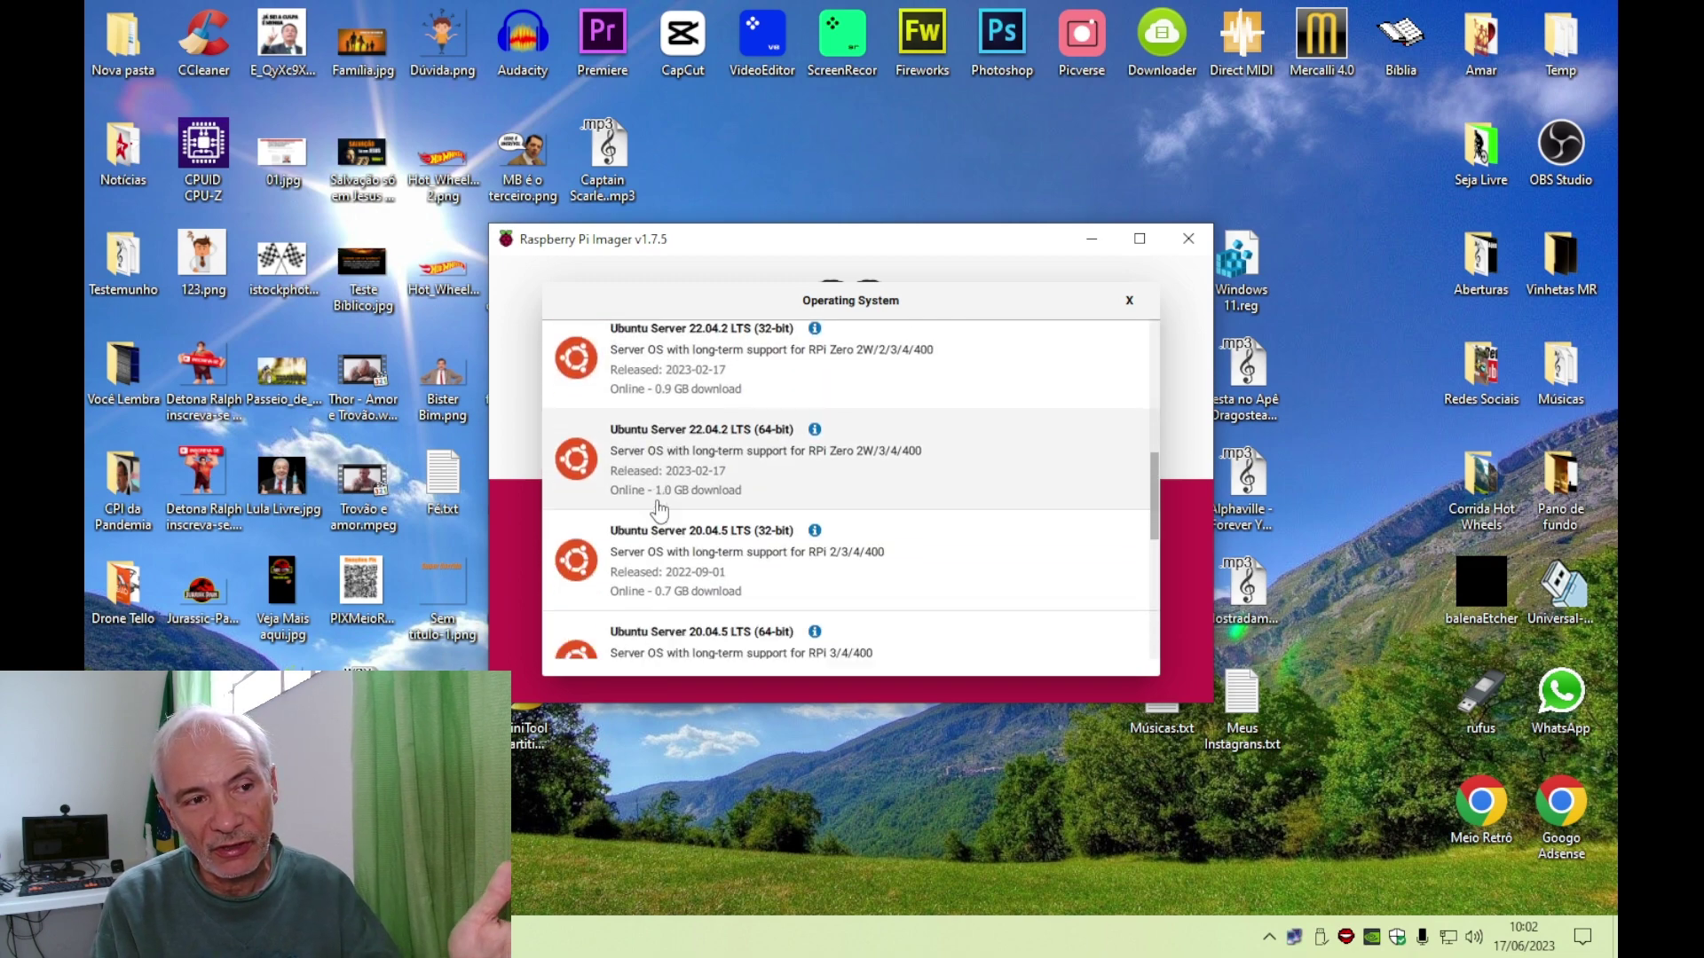
{"action": "scroll", "coordinate": [654, 508], "scroll_direction": "up", "scroll_amount": 3}
{"action": "scroll", "coordinate": [654, 508], "scroll_direction": "up", "scroll_amount": 5}
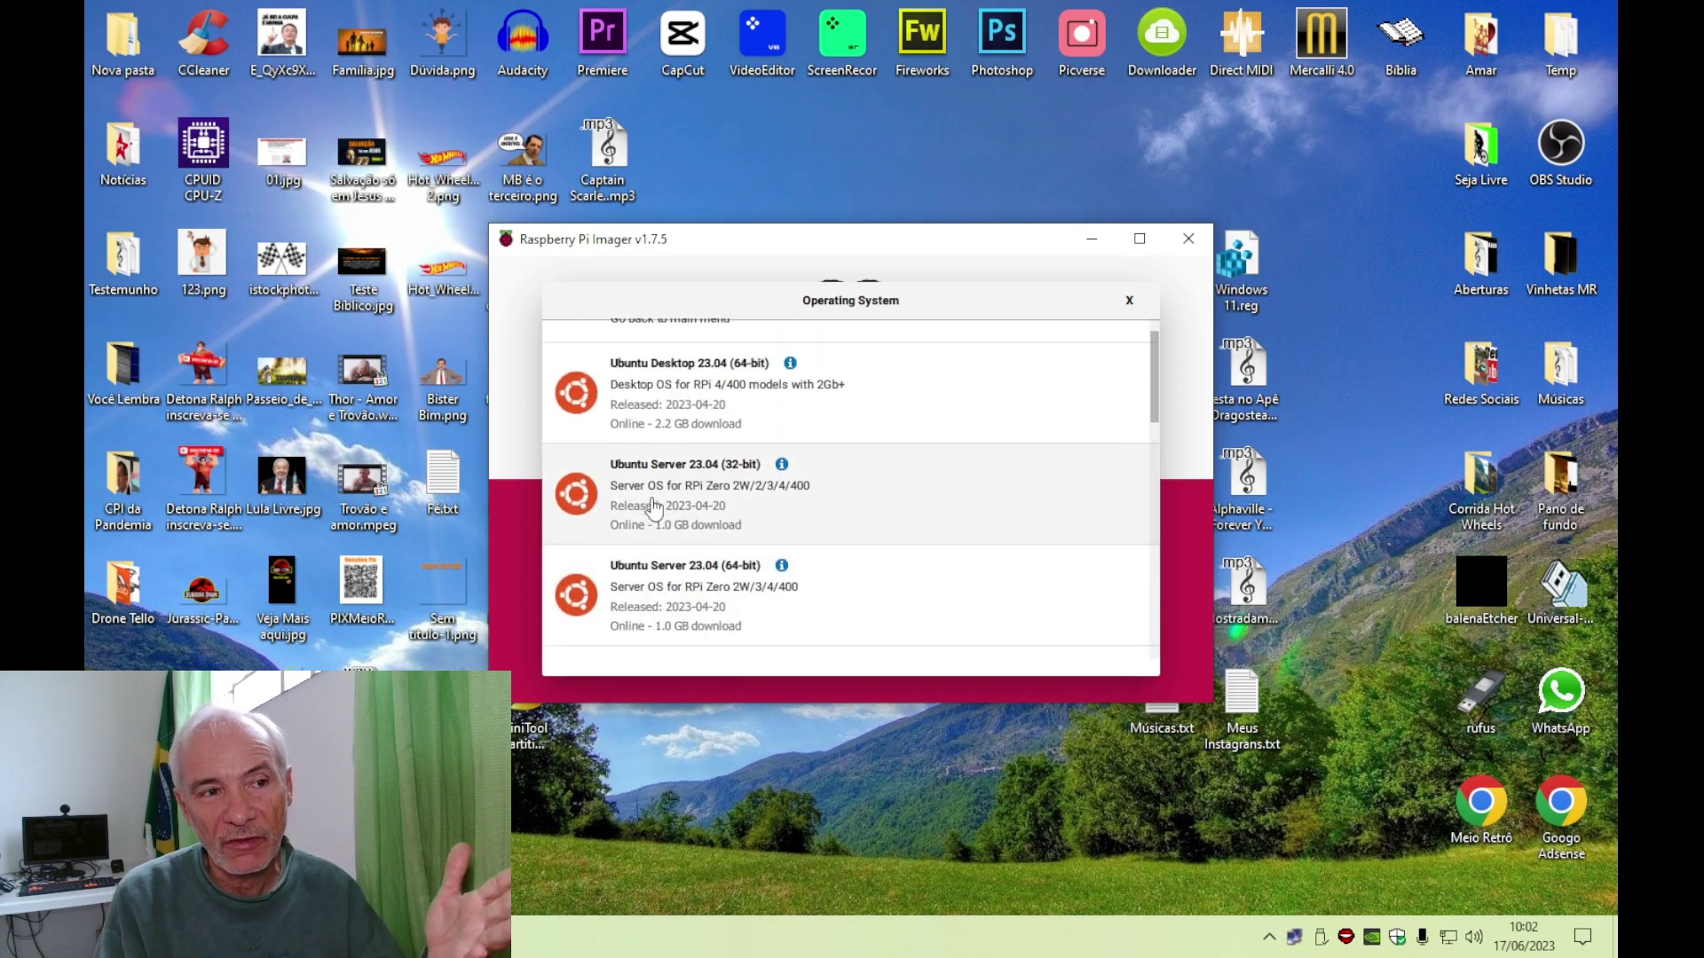
{"action": "scroll", "coordinate": [780, 483], "scroll_direction": "down", "scroll_amount": 3}
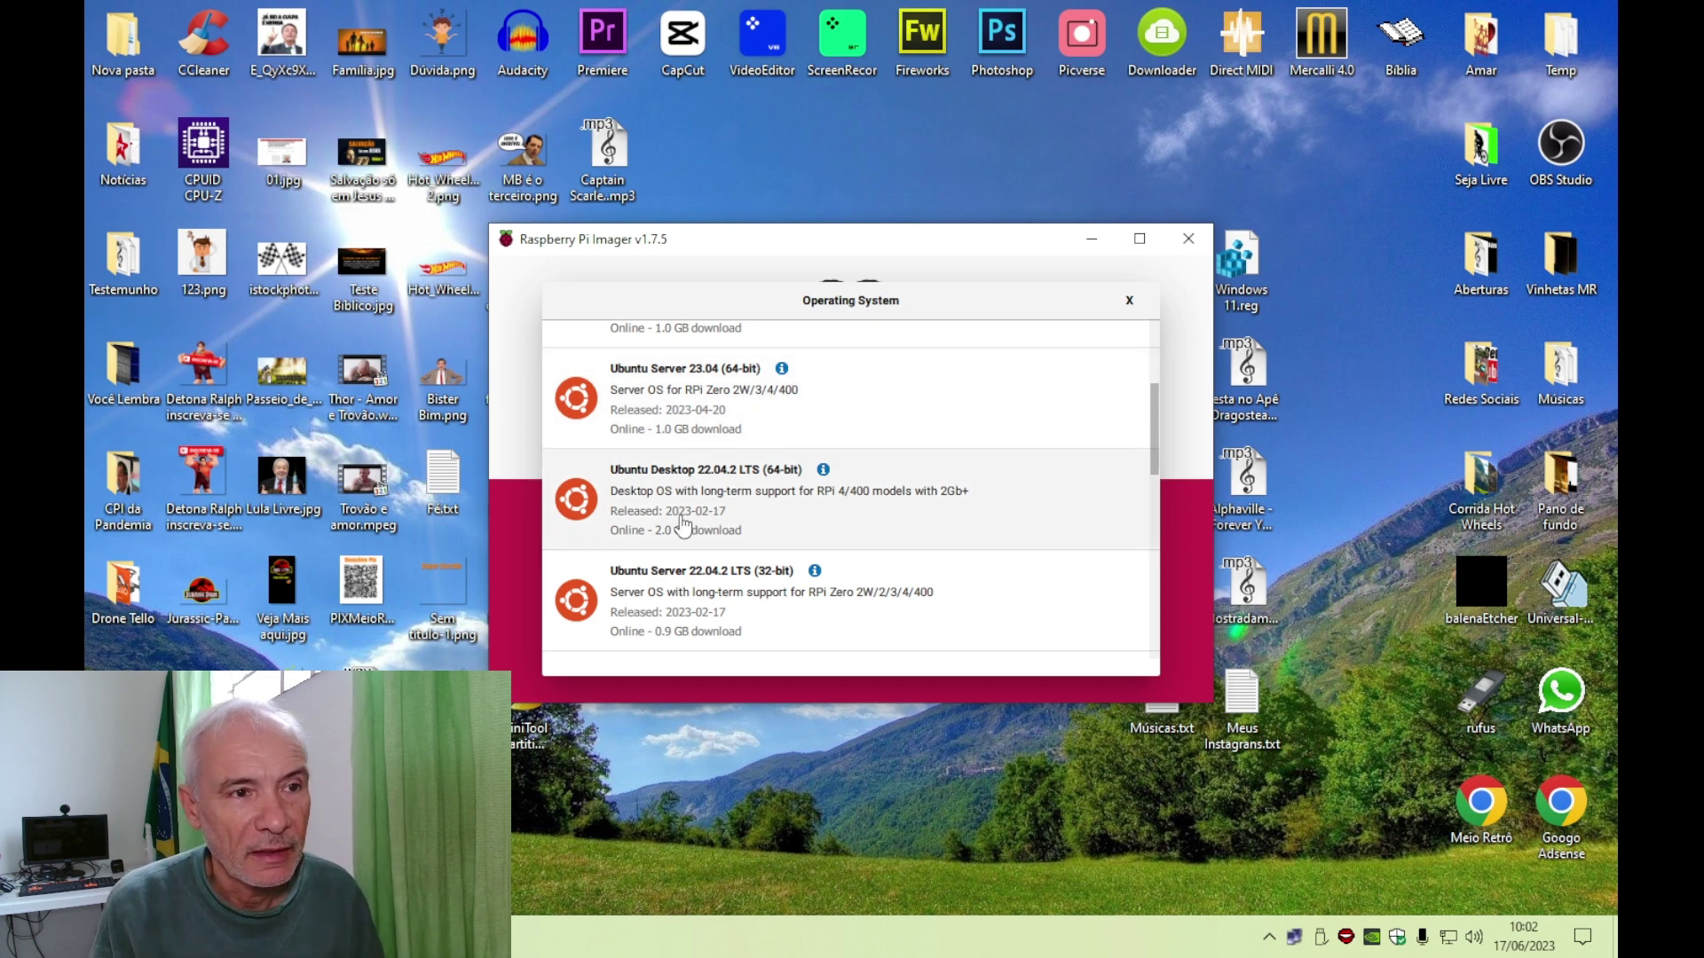
{"action": "scroll", "coordinate": [710, 503], "scroll_direction": "up", "scroll_amount": 3}
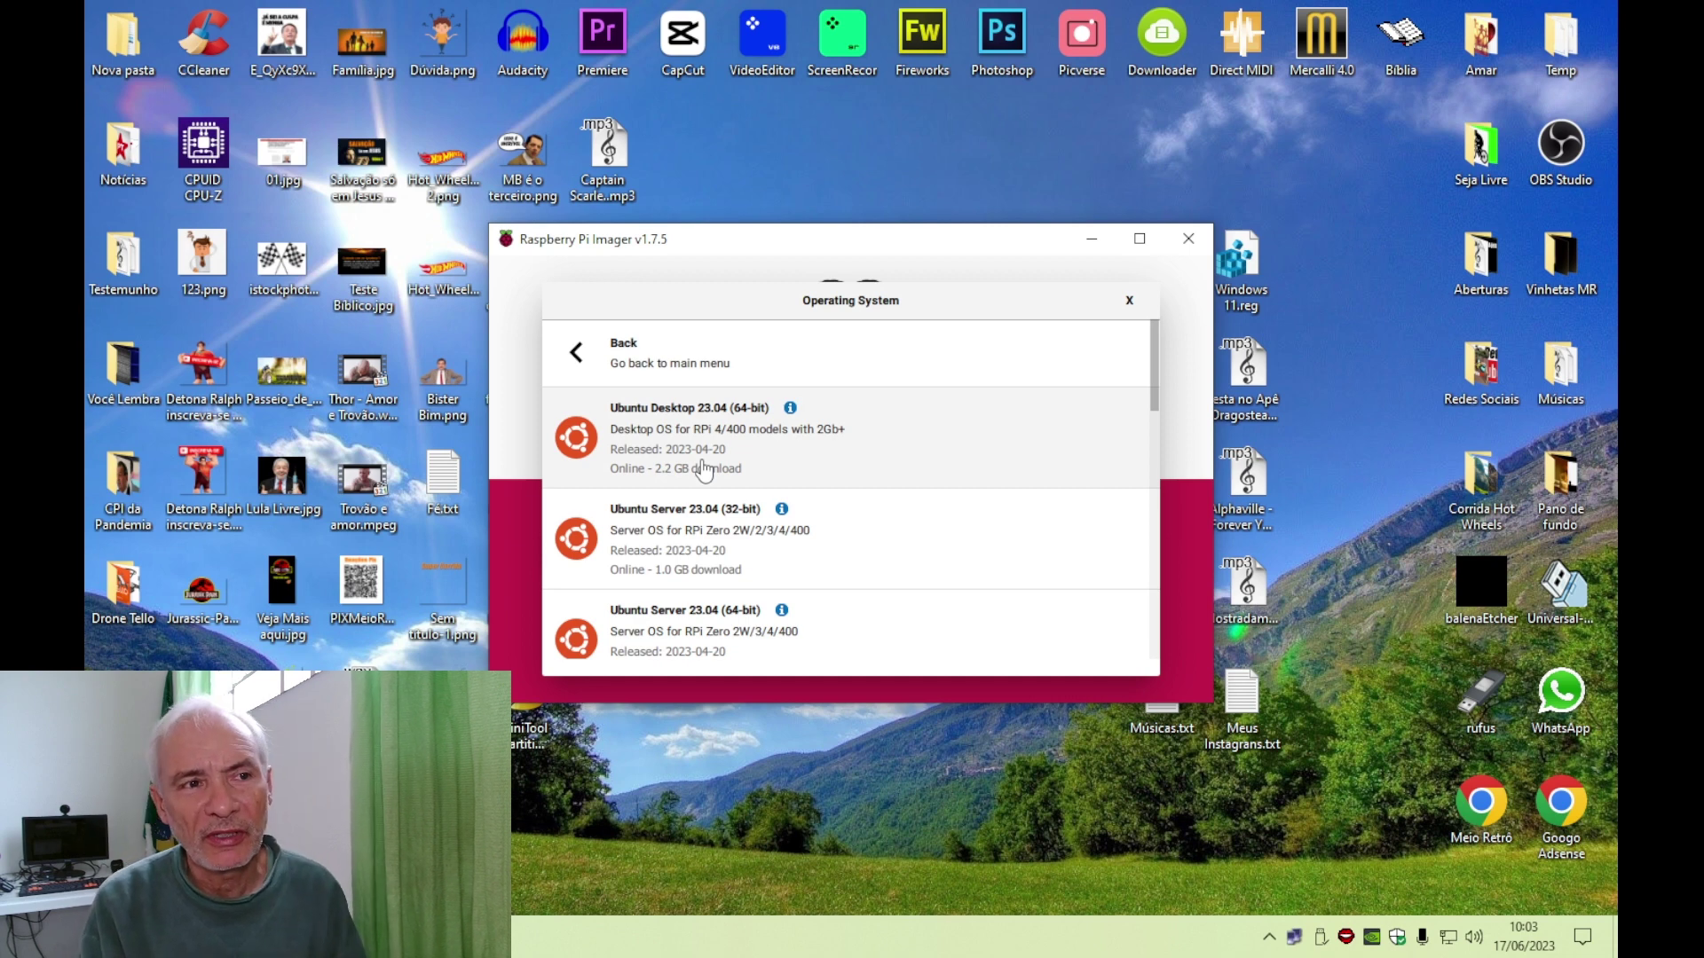
{"action": "left_click", "coordinate": [585, 379]}
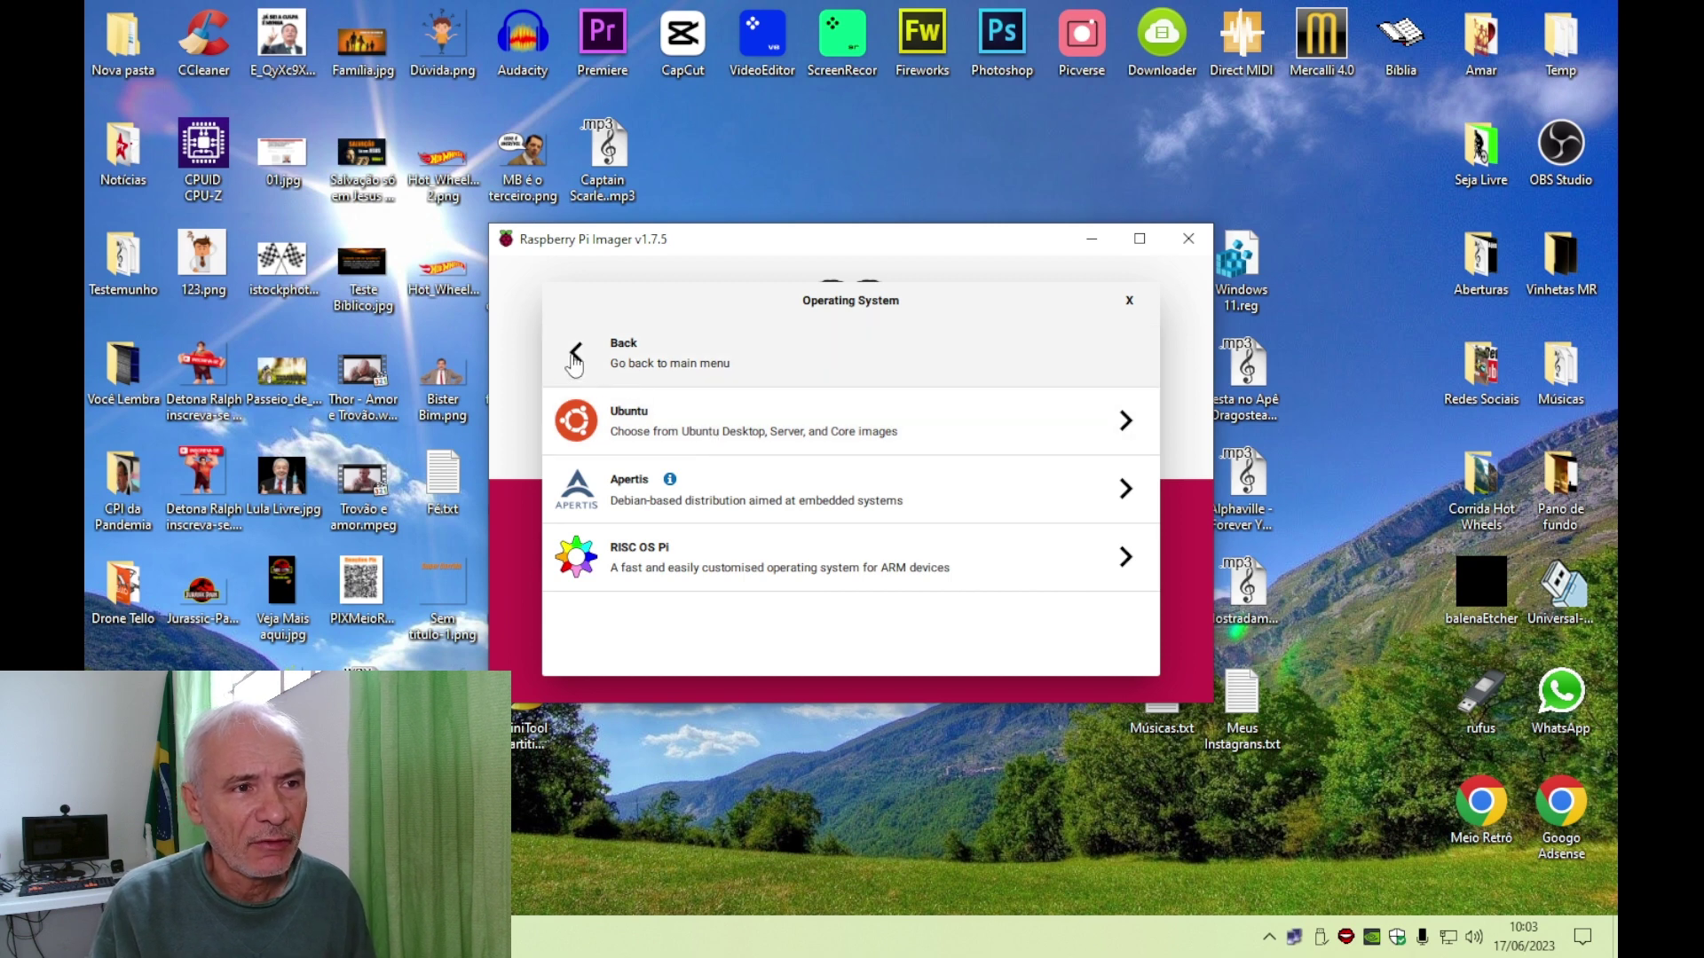
{"action": "left_click", "coordinate": [575, 363]}
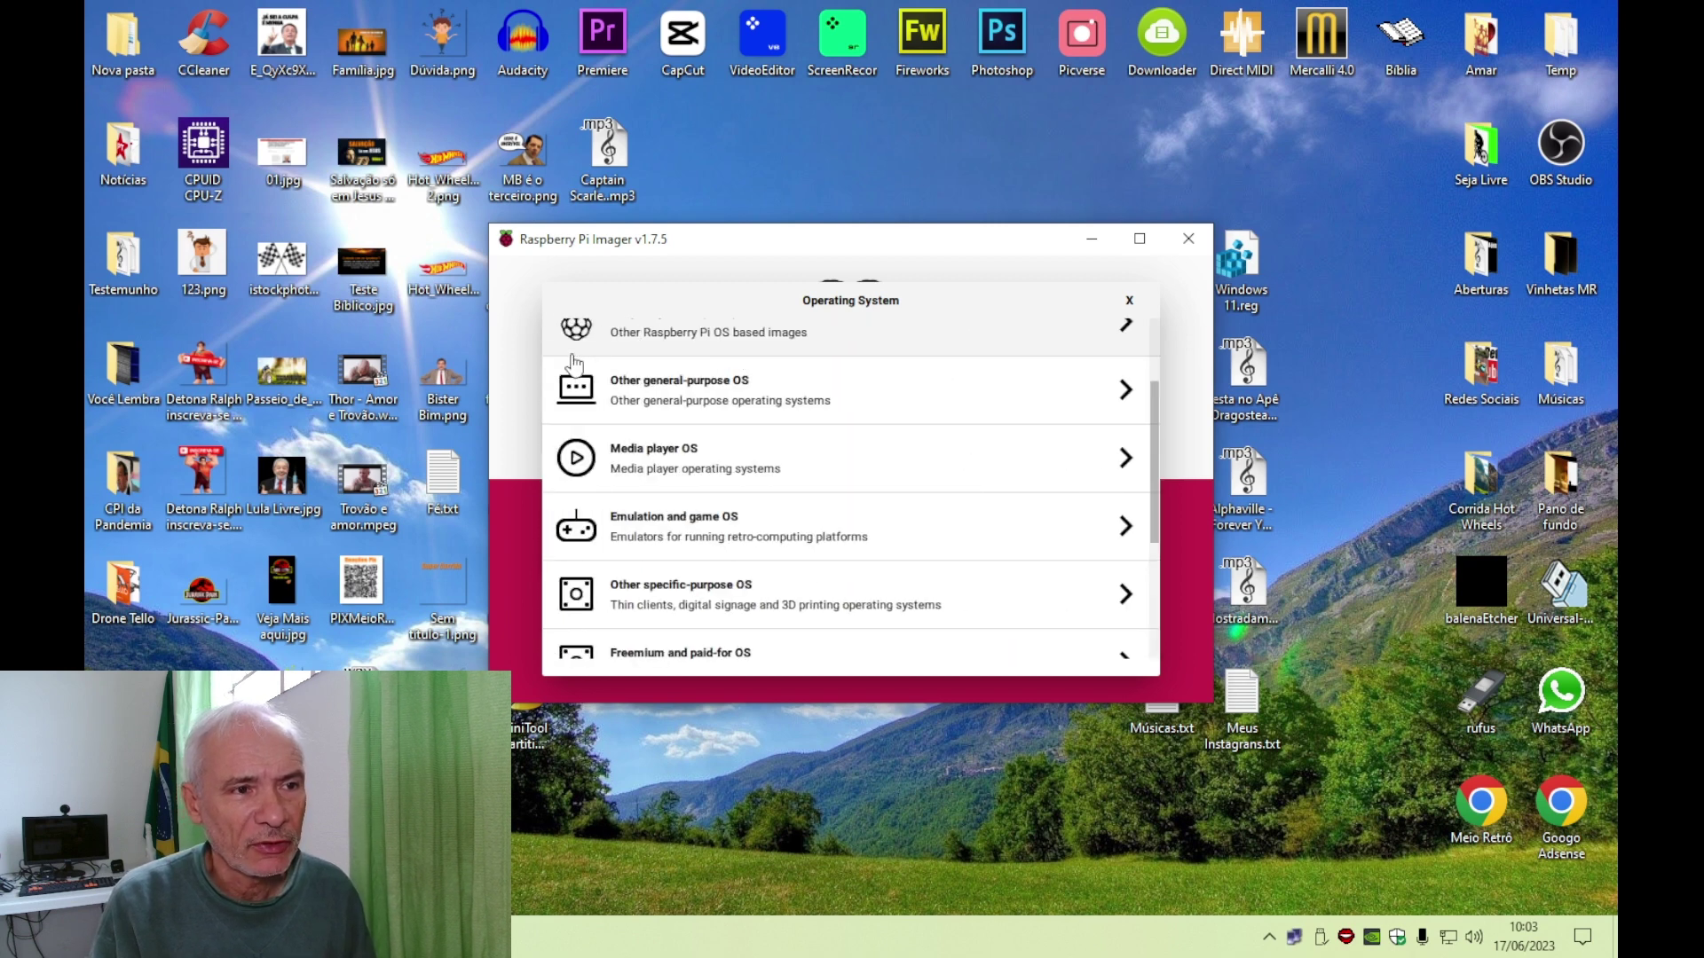
- Look through the Media player OS and Emulation and game OS categories, returning to the main list after each
{"action": "left_click", "coordinate": [652, 470]}
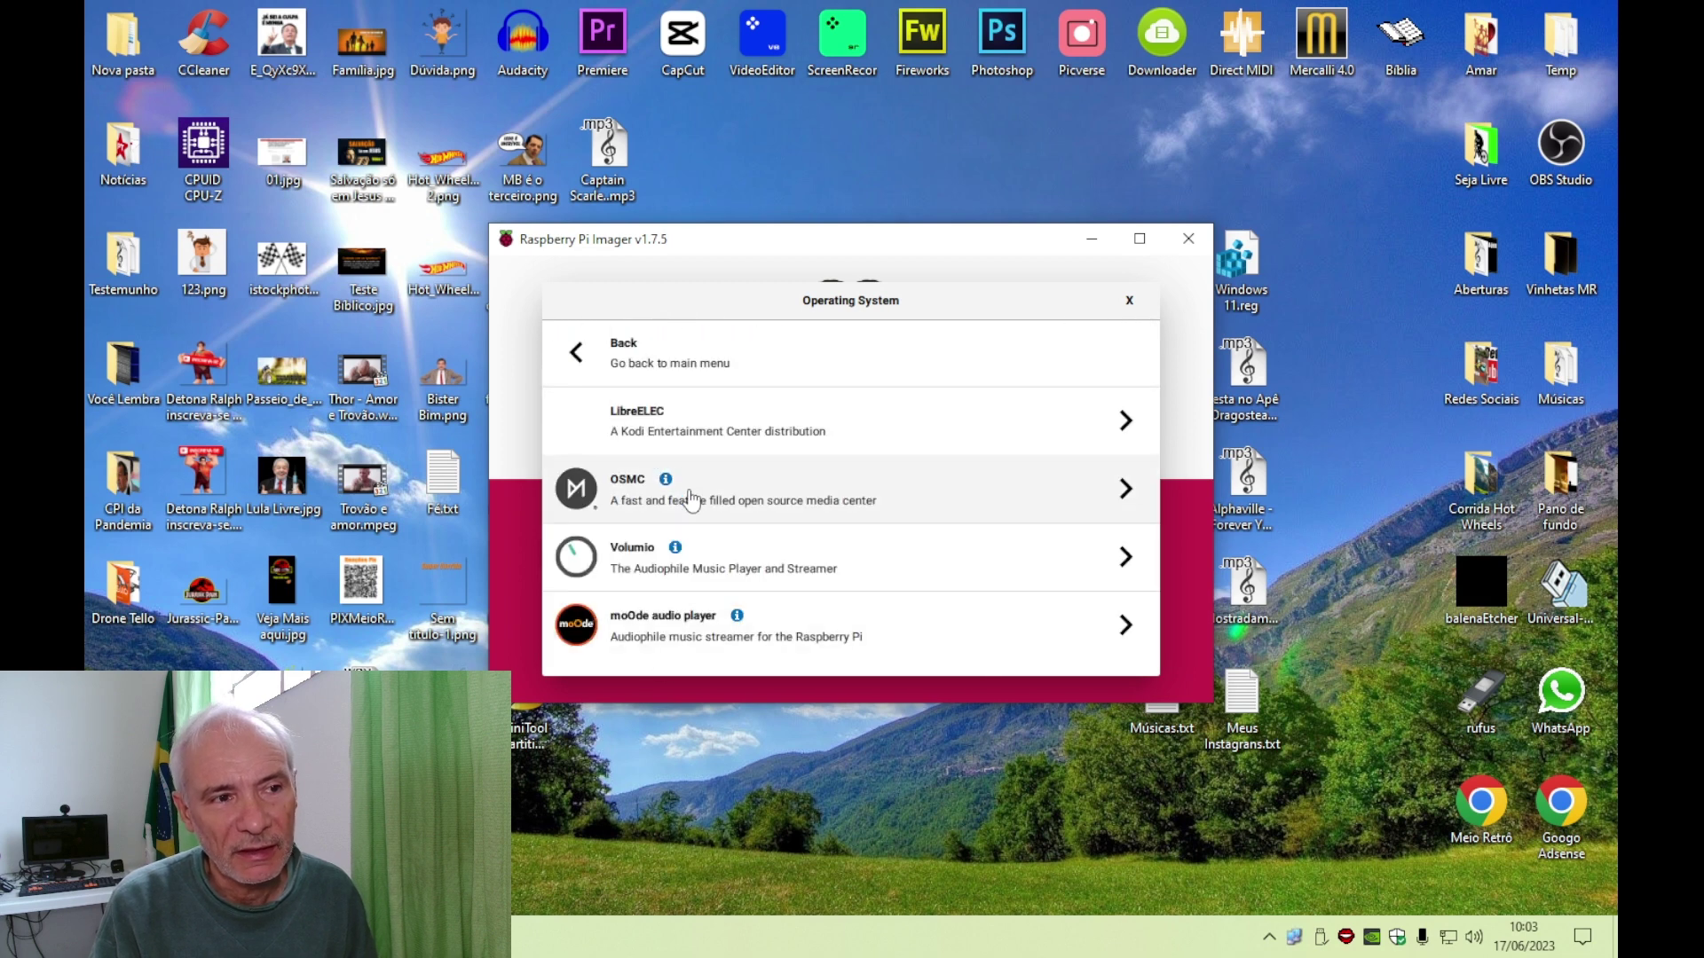
{"action": "left_click", "coordinate": [587, 360]}
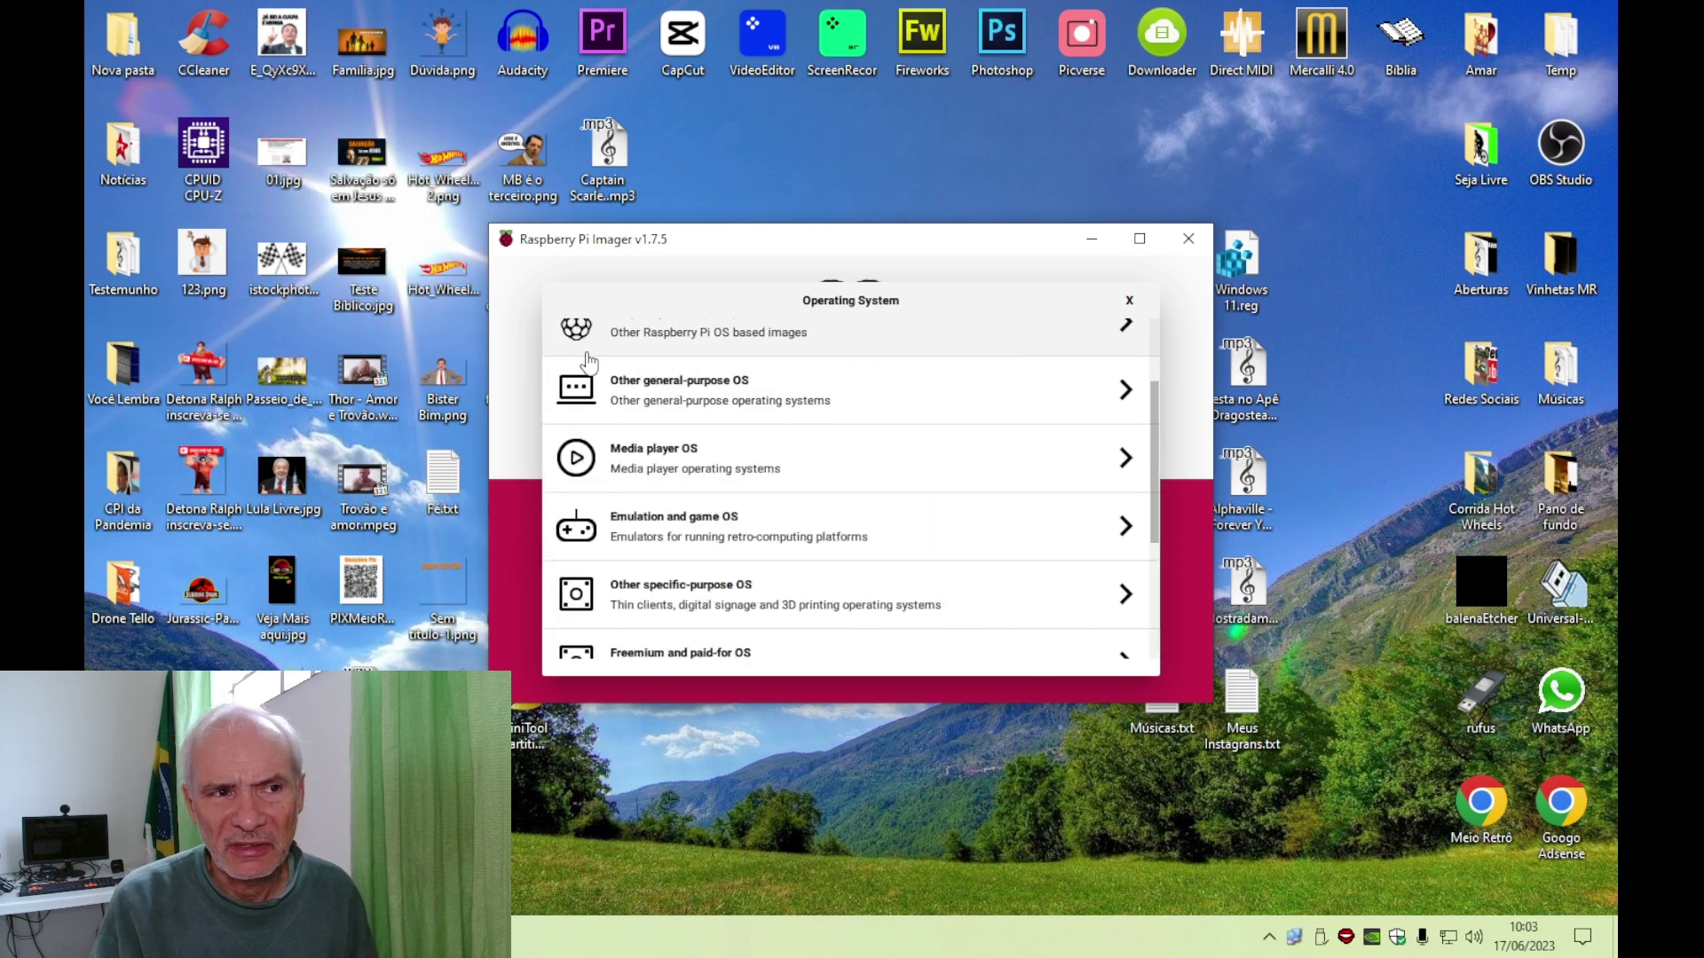
{"action": "left_click", "coordinate": [649, 528]}
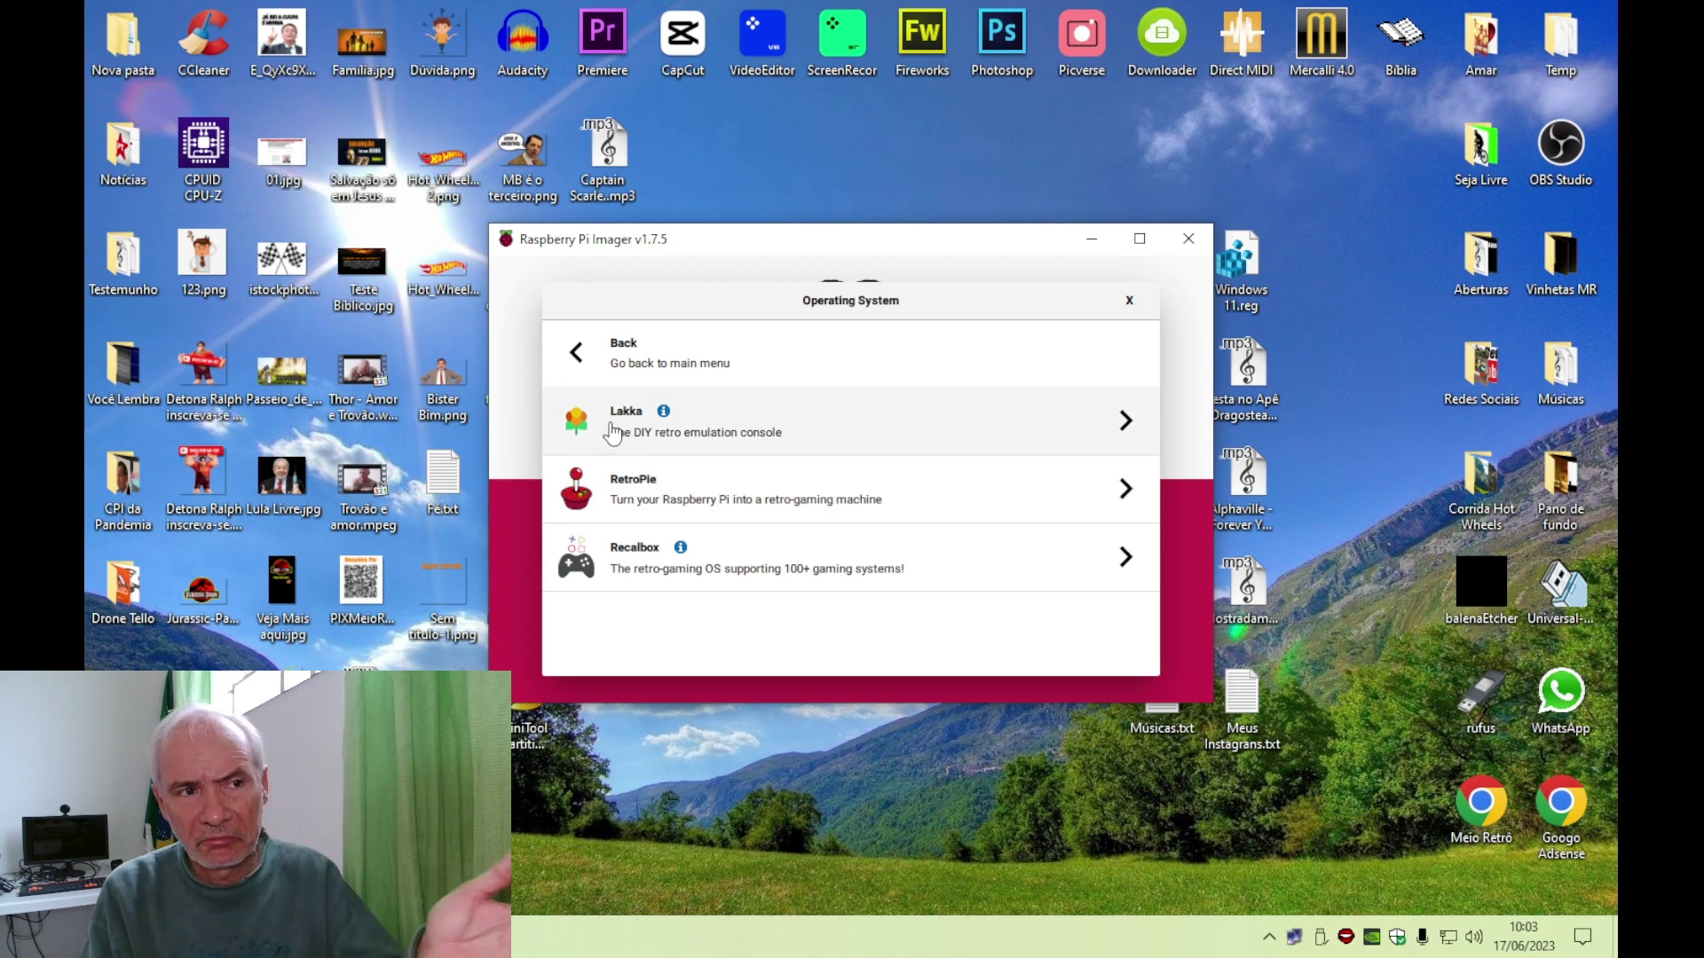
{"action": "left_click", "coordinate": [577, 353]}
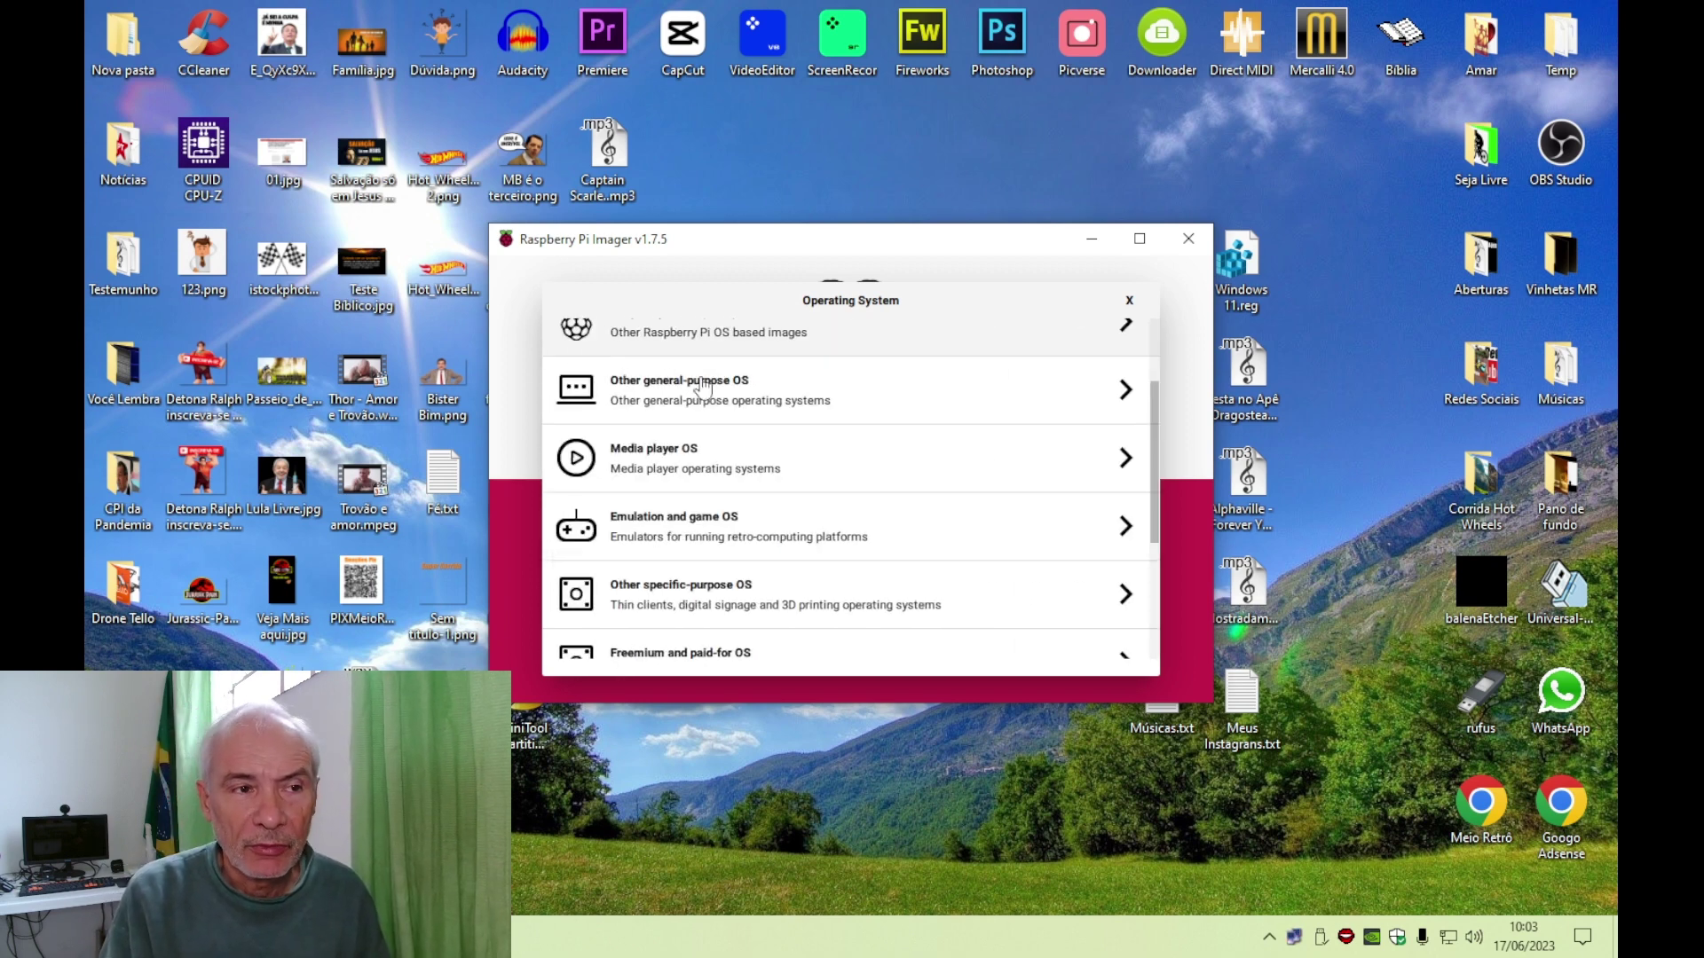
- Select Raspberry Pi OS (32-bit) as the operating system and the 15.9 GB SD Card Reader USB Device as storage
{"action": "scroll", "coordinate": [927, 532], "scroll_direction": "up", "scroll_amount": 2}
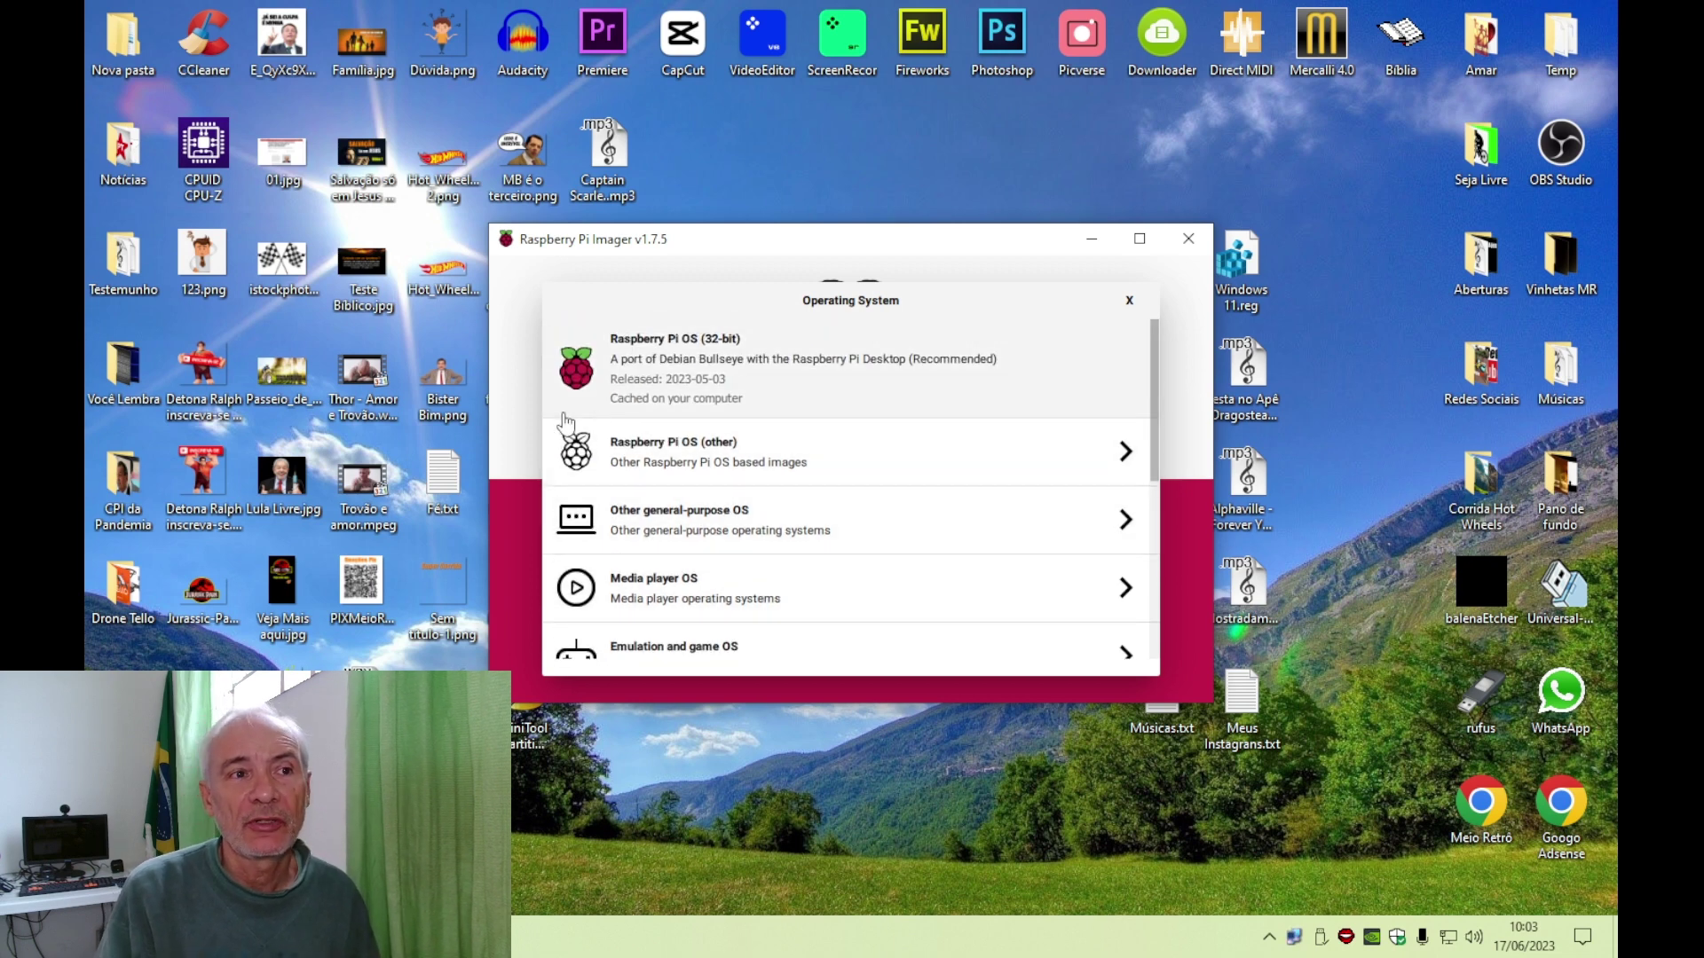
{"action": "left_click", "coordinate": [648, 364]}
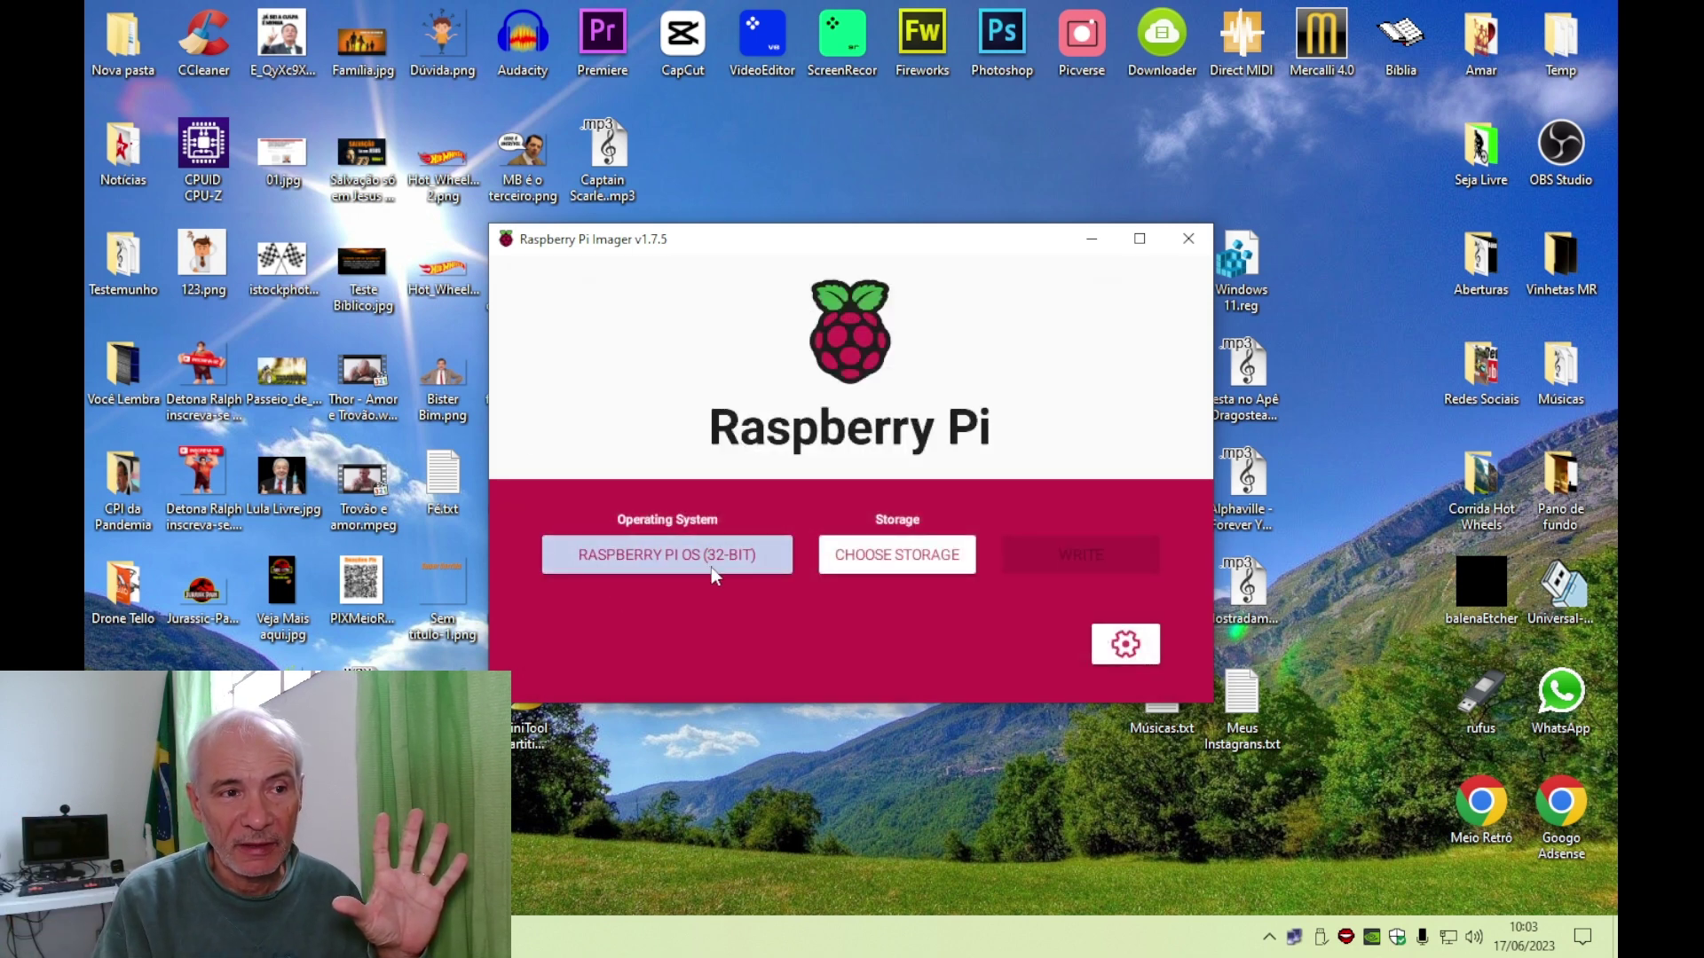
{"action": "left_click", "coordinate": [890, 560]}
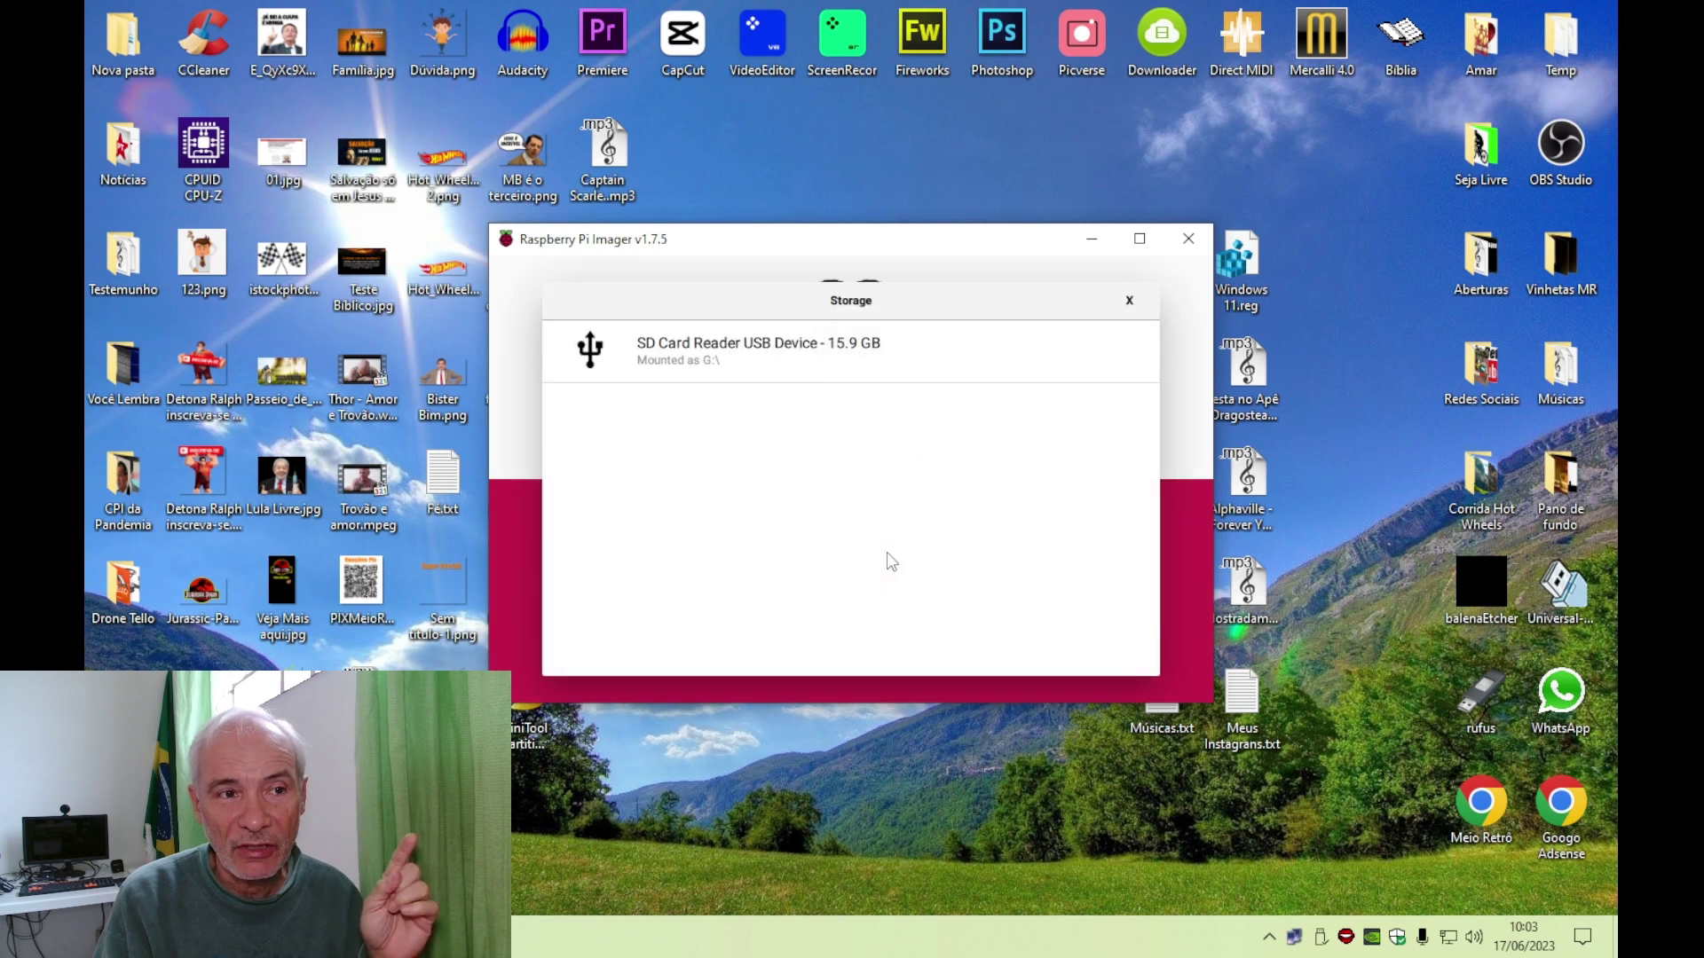
{"action": "left_click", "coordinate": [743, 361]}
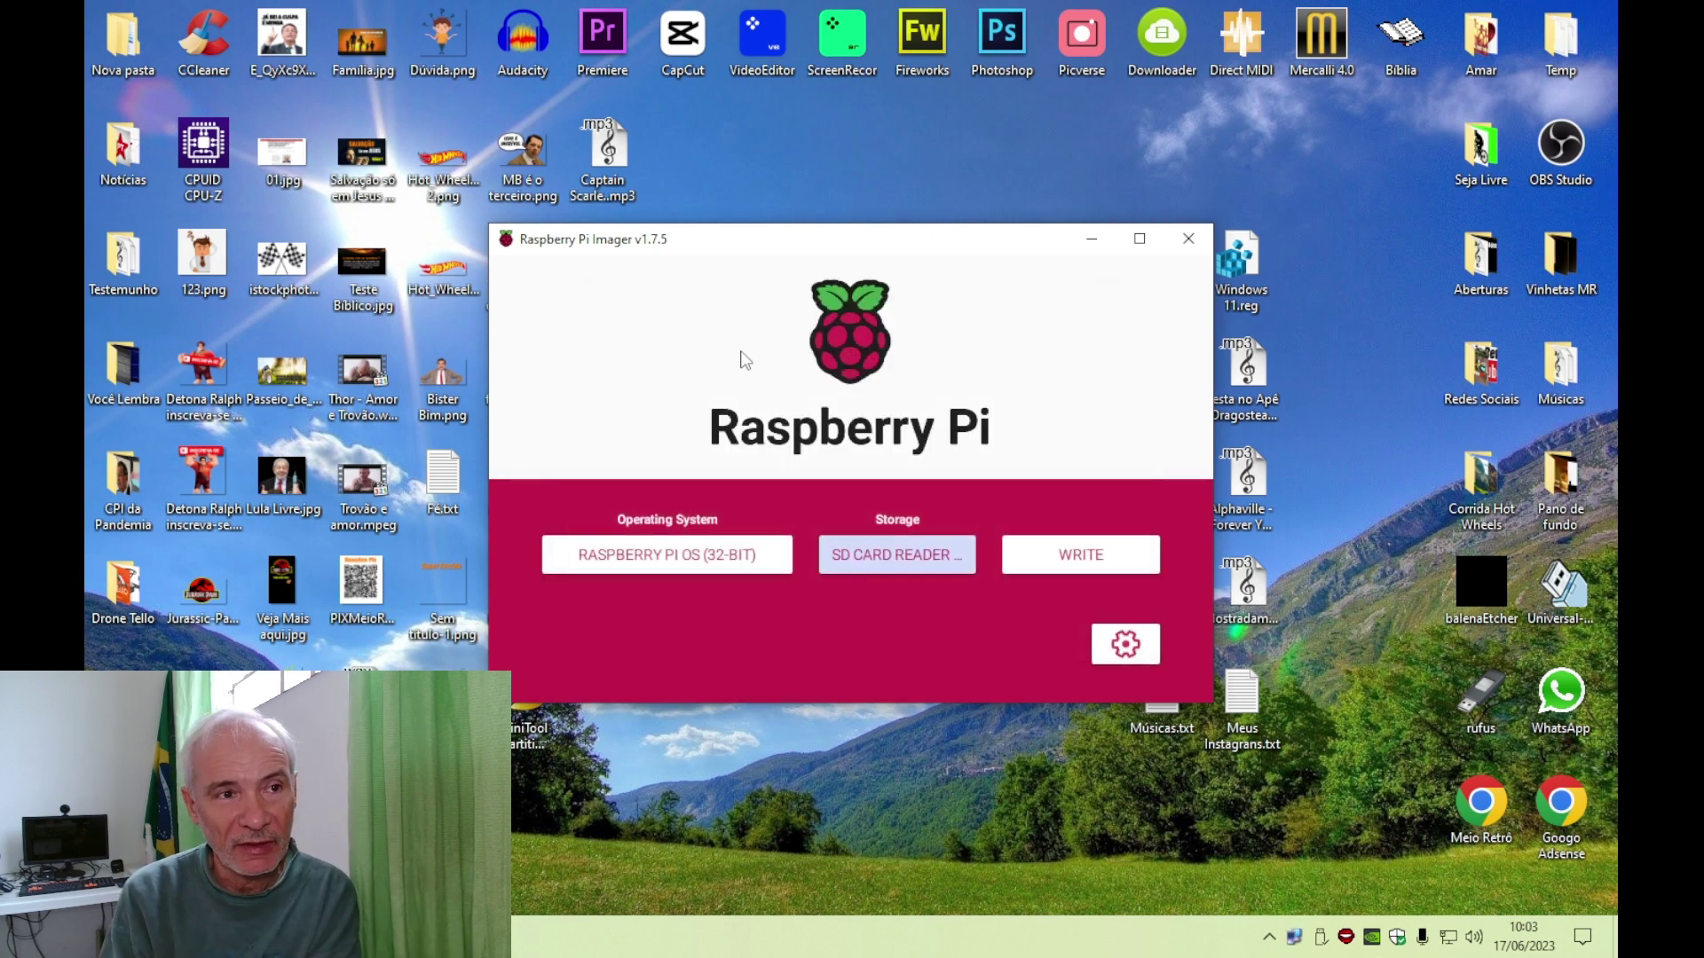
- Start writing the image to the SD card, agree to erase its existing data, and dismiss the insert-disk prompt for drive G:
{"action": "left_click", "coordinate": [1073, 556]}
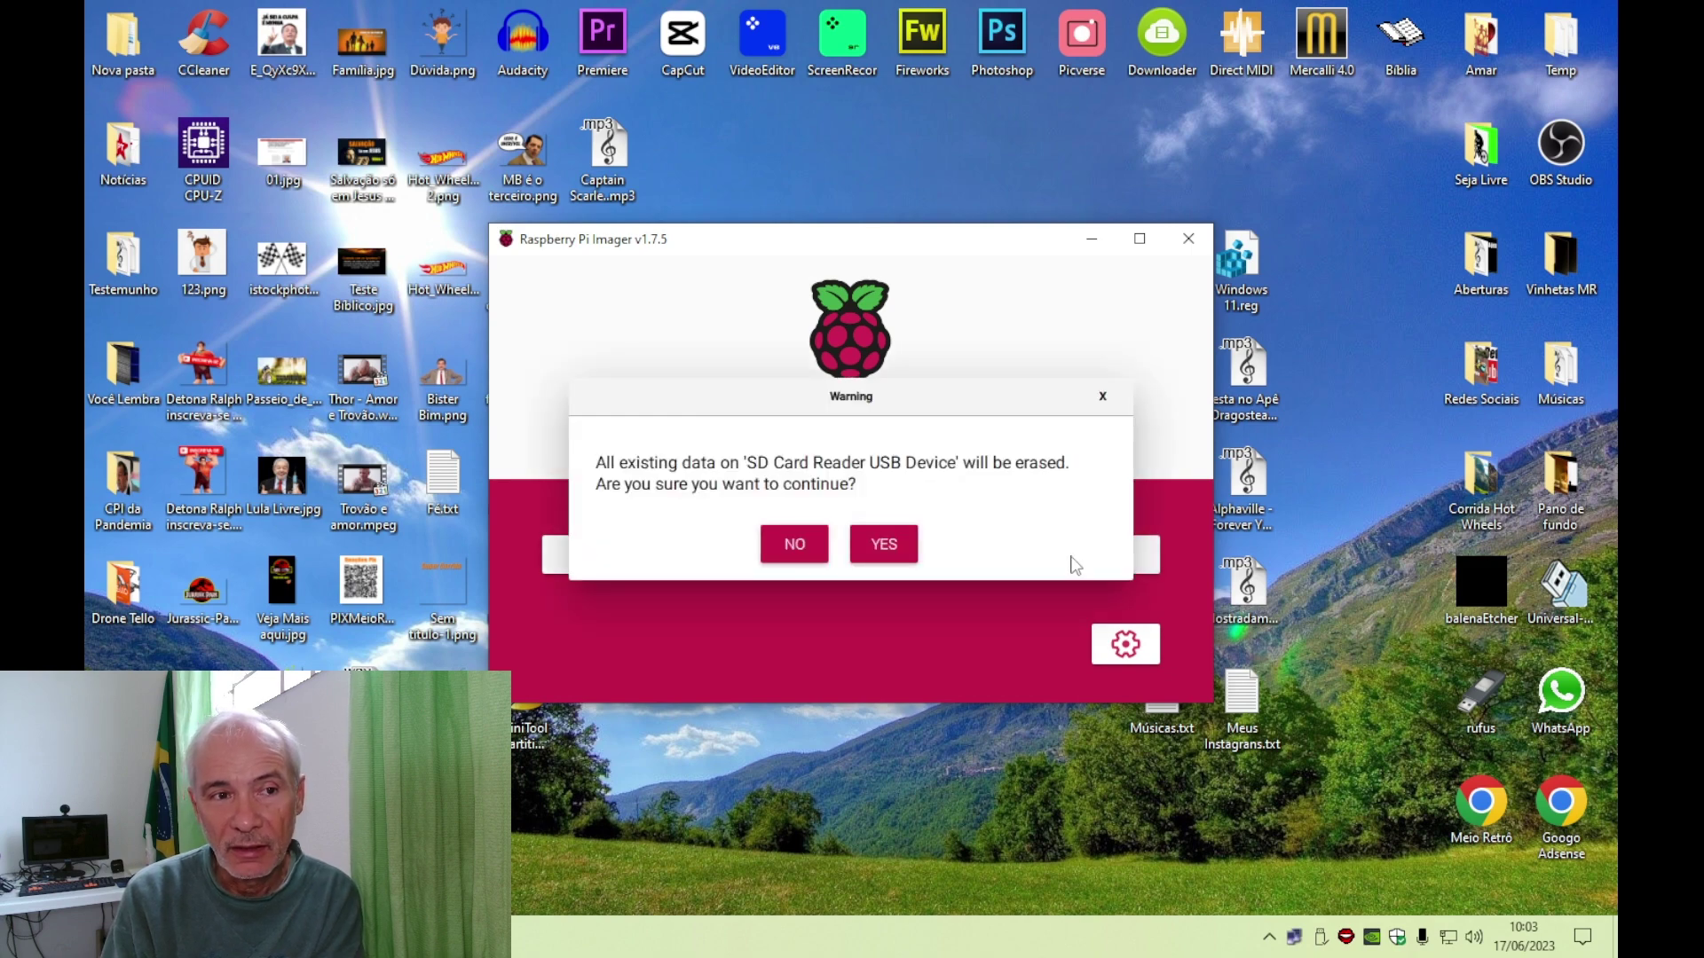
{"action": "left_click", "coordinate": [896, 552]}
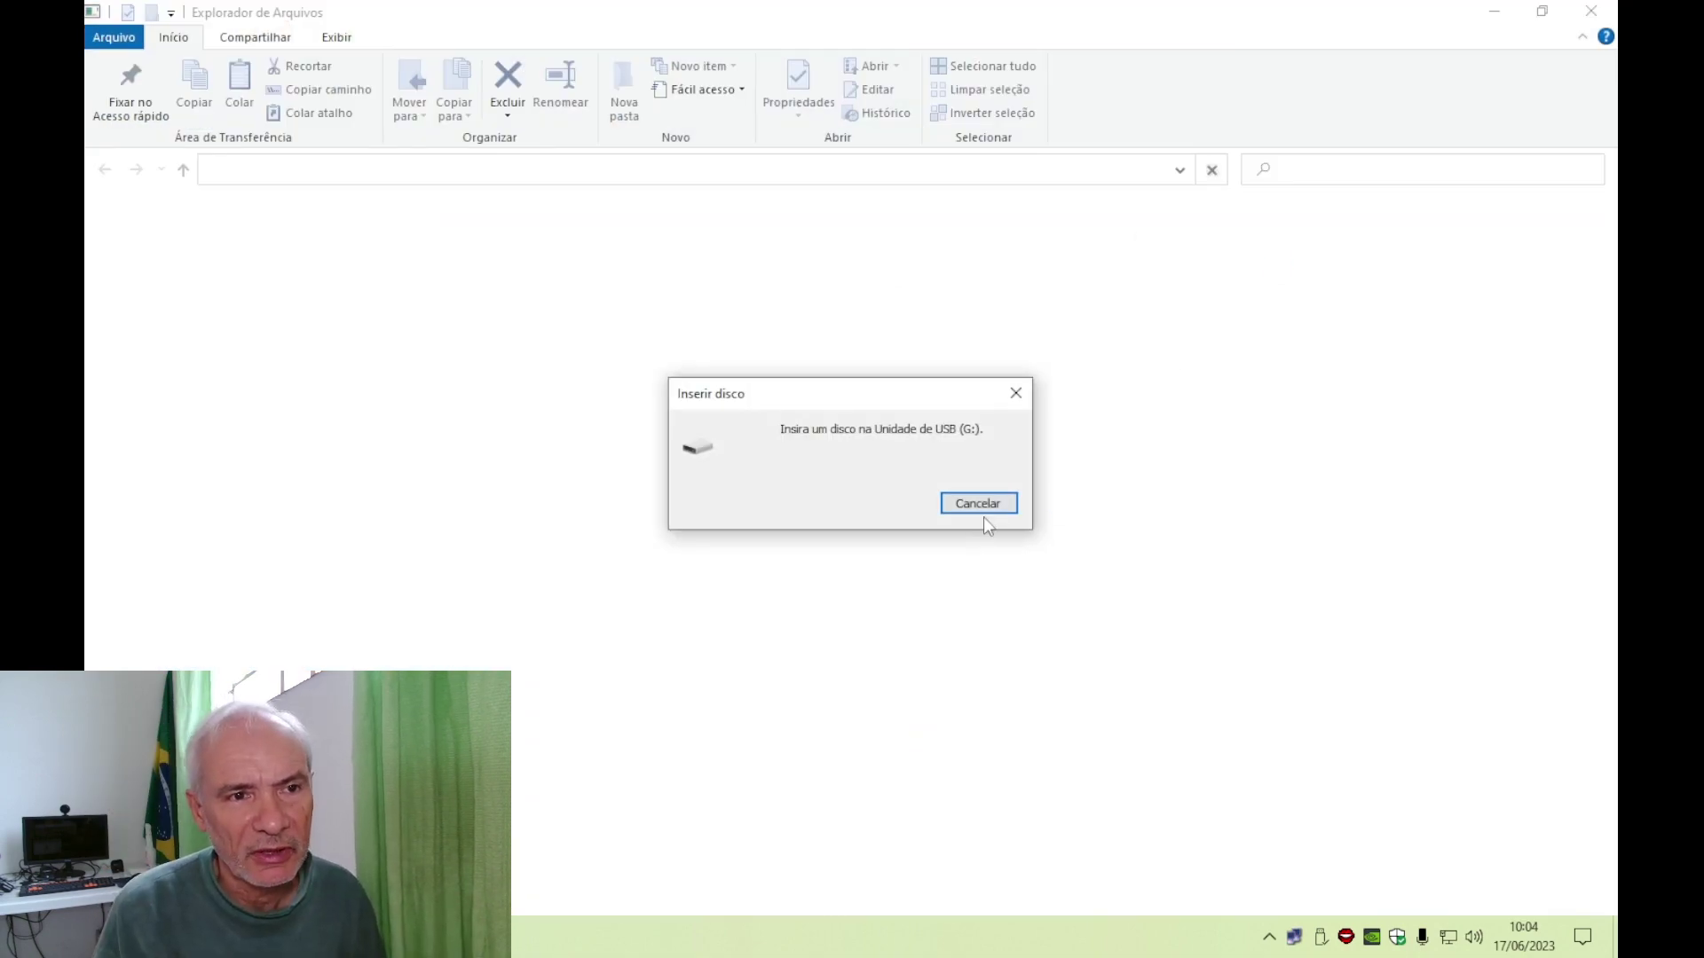
{"action": "left_click", "coordinate": [1008, 506]}
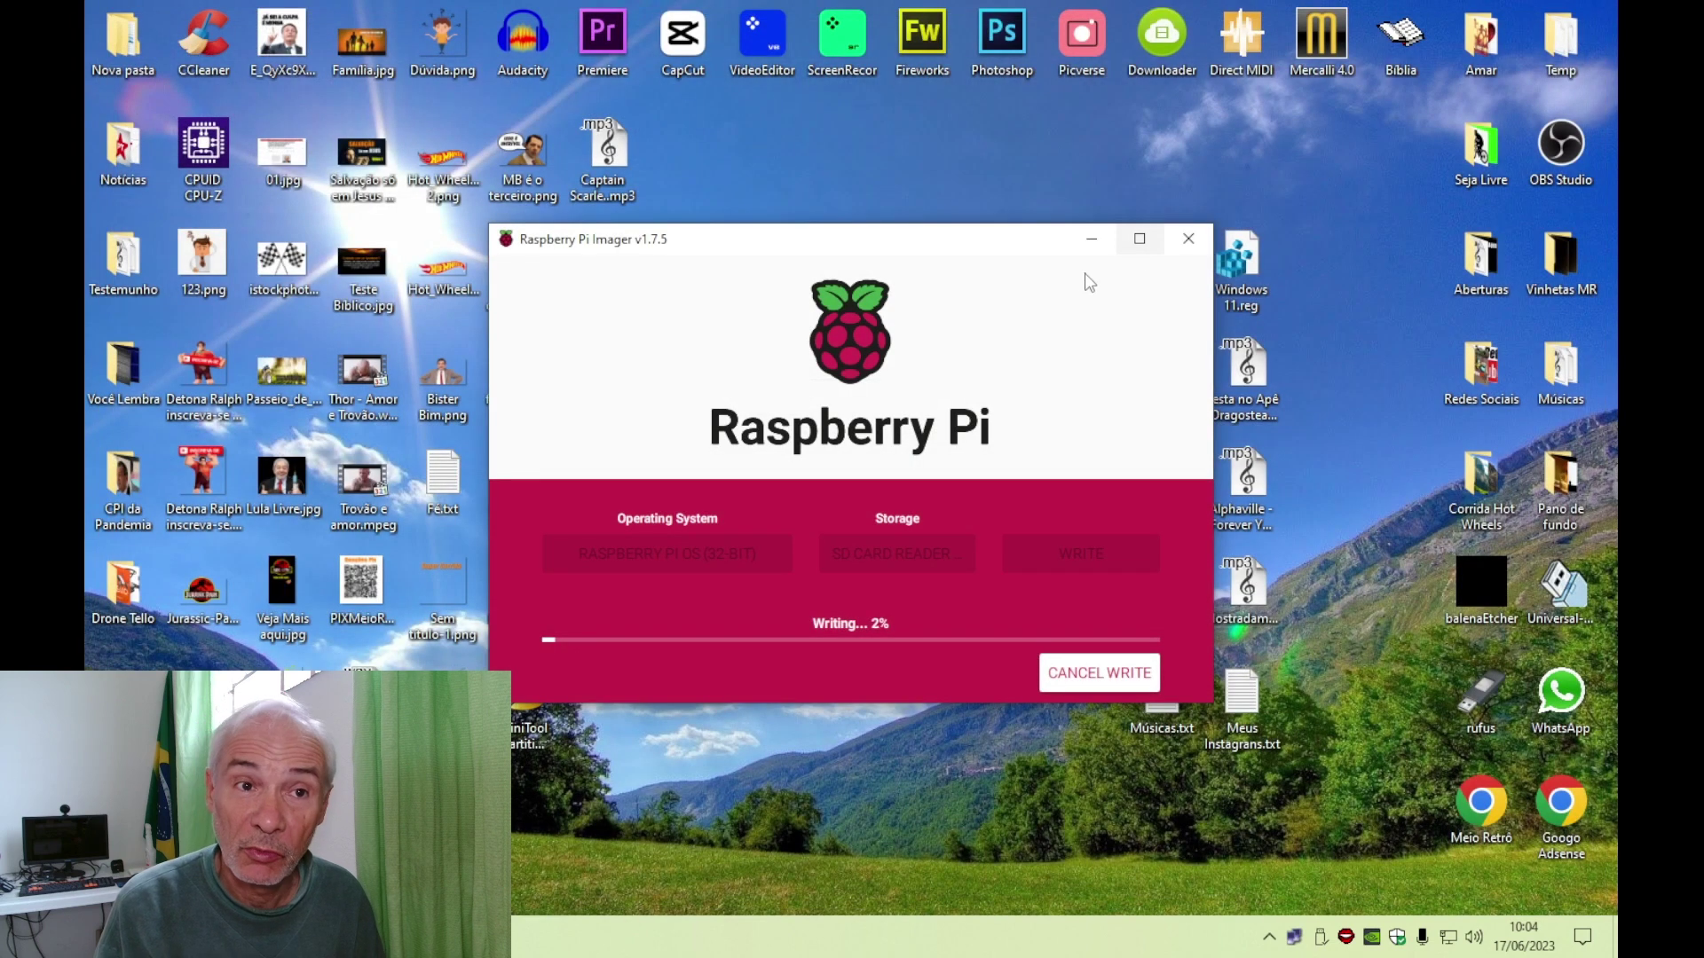